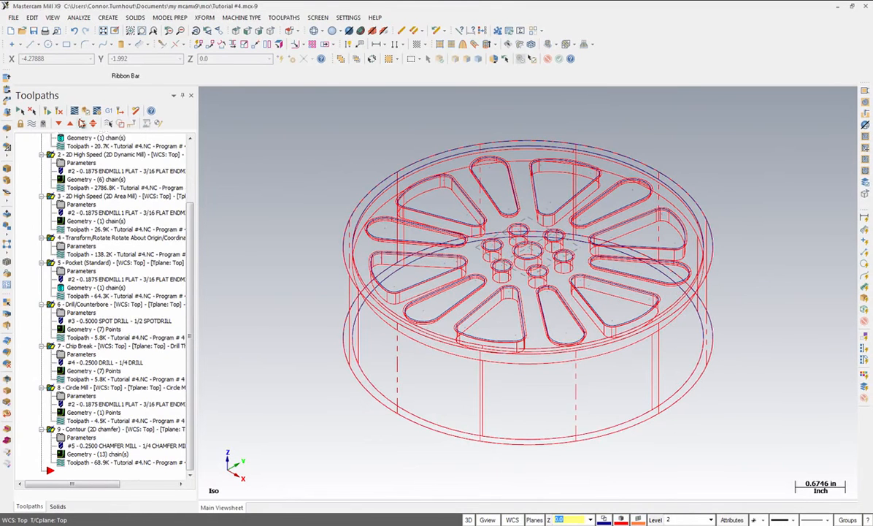
# Rename the first toolpath group as "Setup #1".
pyautogui.scroll(3, 194, 212)
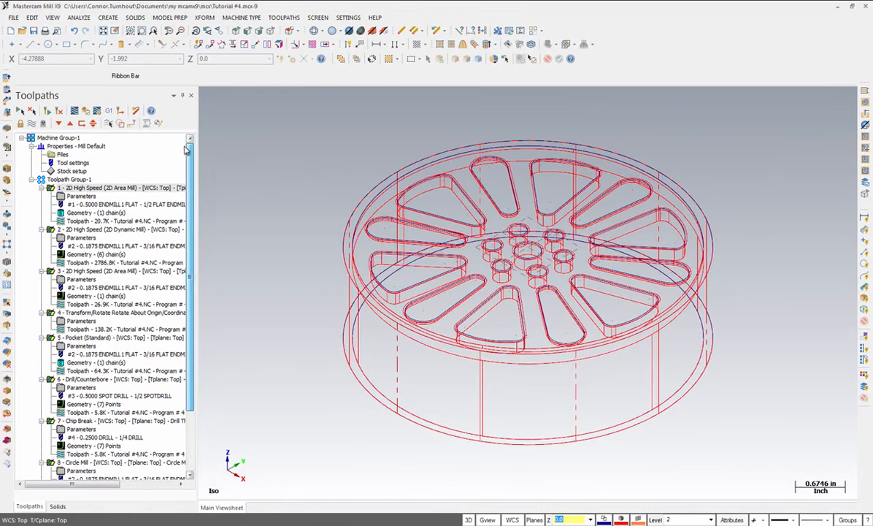
pyautogui.click(67, 180)
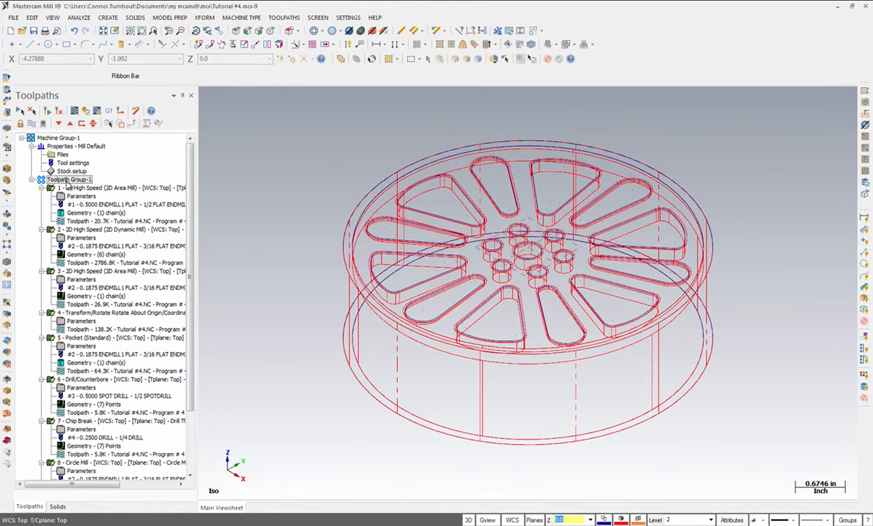
pyautogui.click(67, 180)
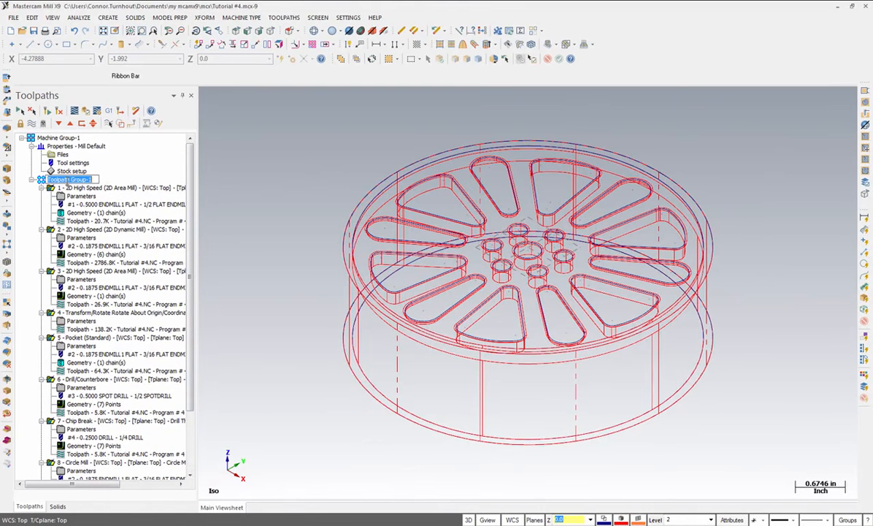
pyautogui.write('Setup')
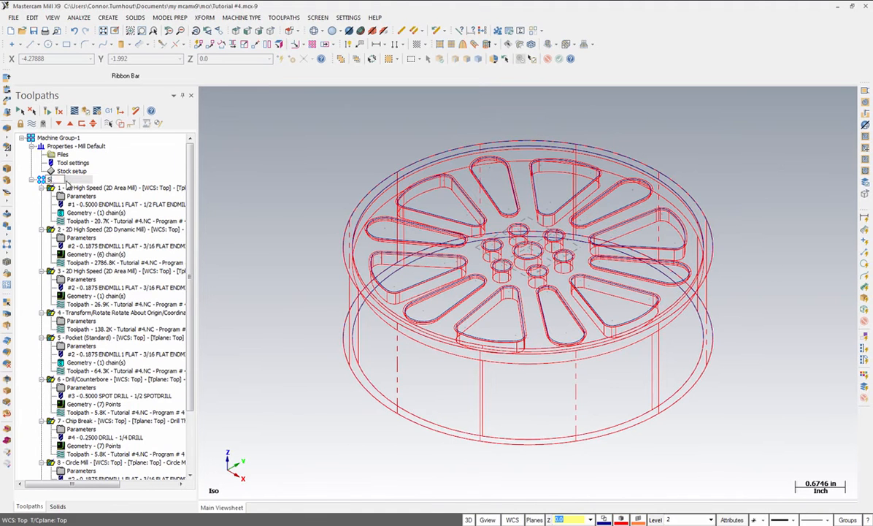
pyautogui.write(' #1')
pyautogui.click(23, 220)
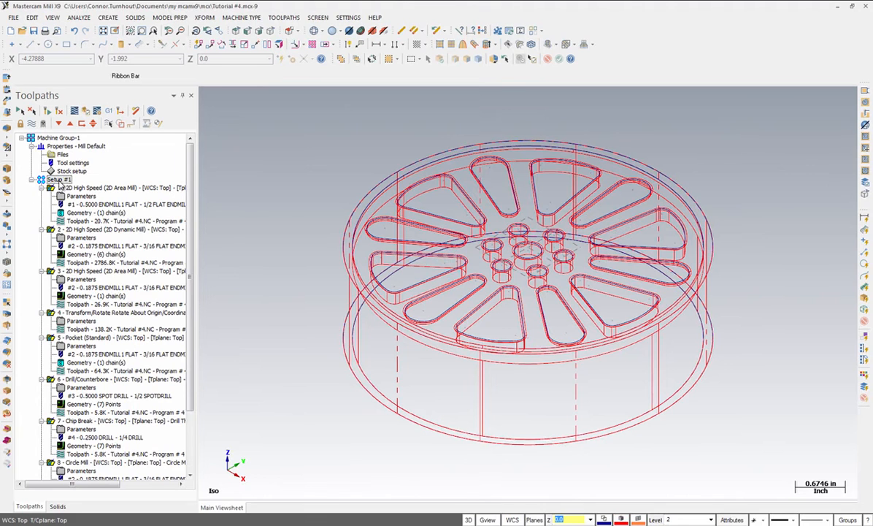
# Change the NC file name of all operations in the Setup #1 group to "Setup #1".
pyautogui.rightClick(61, 185)
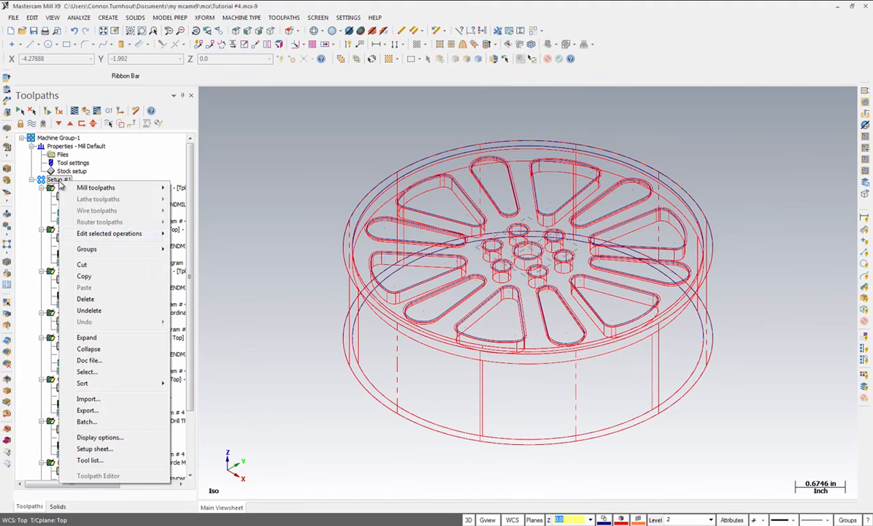
pyautogui.moveTo(107, 240)
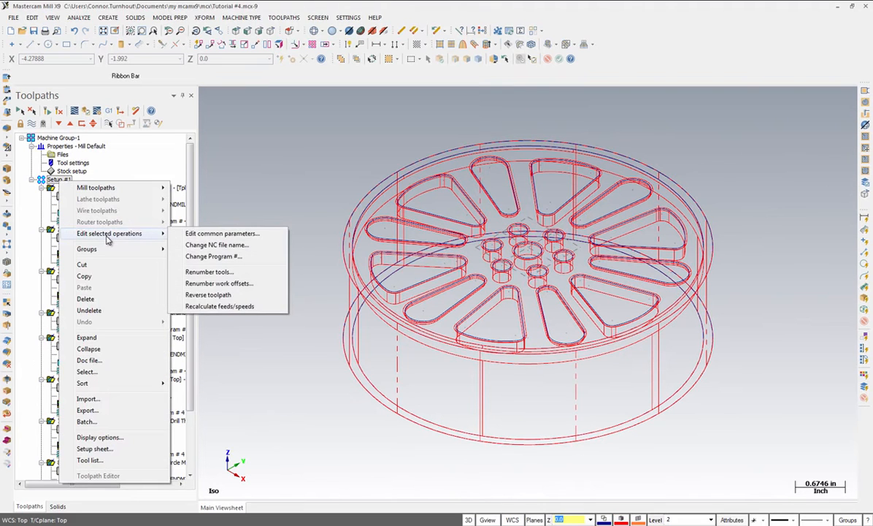
pyautogui.click(184, 246)
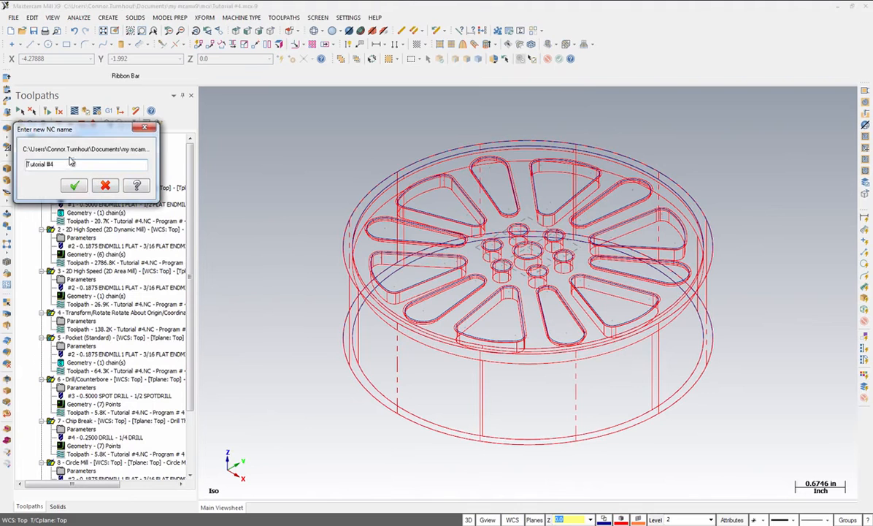
pyautogui.moveTo(65, 161); pyautogui.dragTo(3, 162)
pyautogui.write('Setup #1')
pyautogui.click(73, 186)
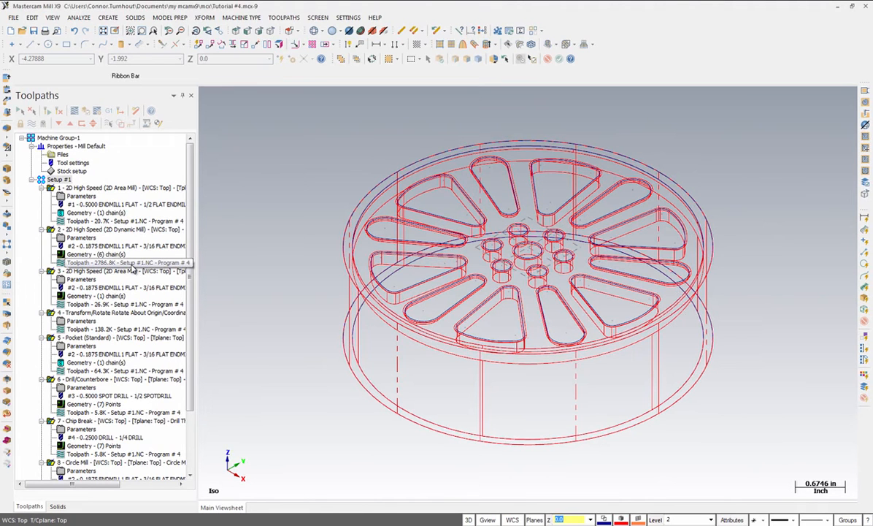
# Add a new toolpath group to the machine group and name it "Setup #2".
pyautogui.rightClick(67, 140)
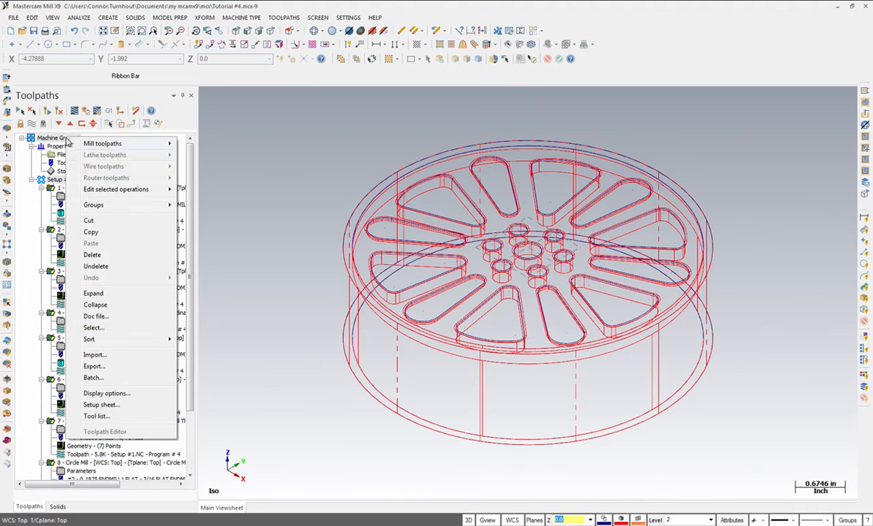
pyautogui.moveTo(96, 210)
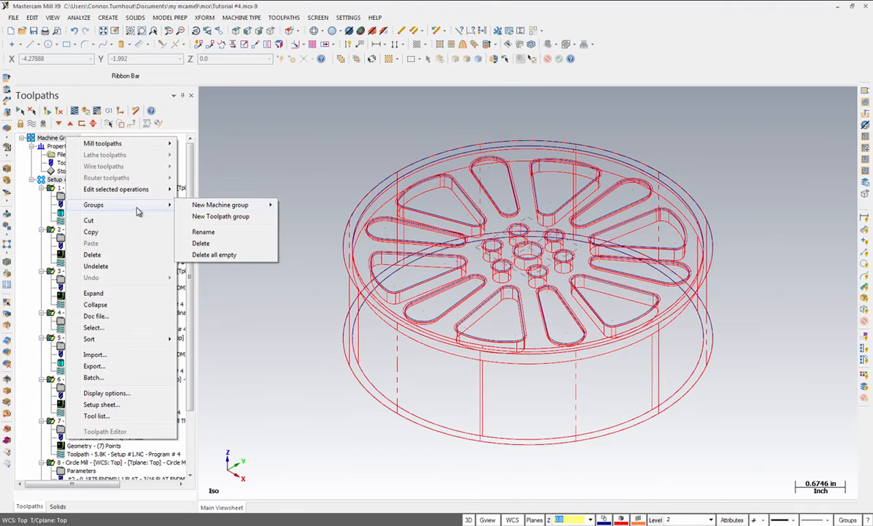
pyautogui.moveTo(181, 209)
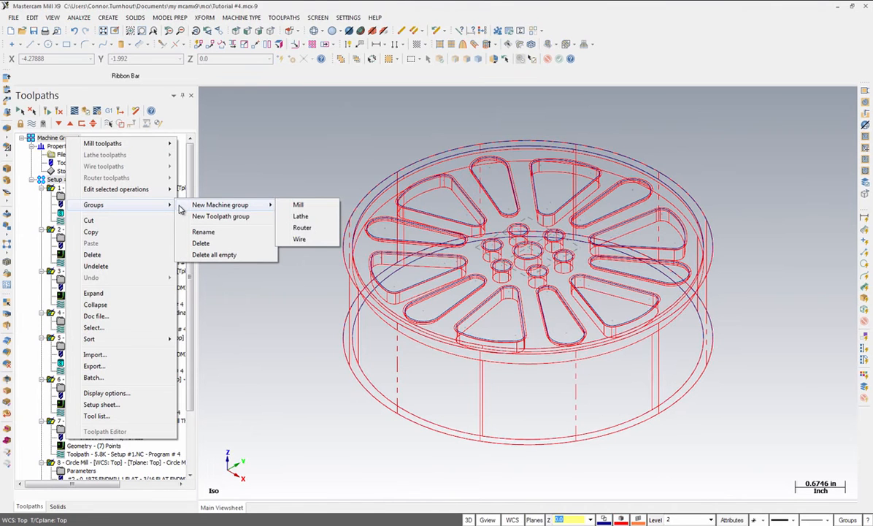
pyautogui.click(188, 217)
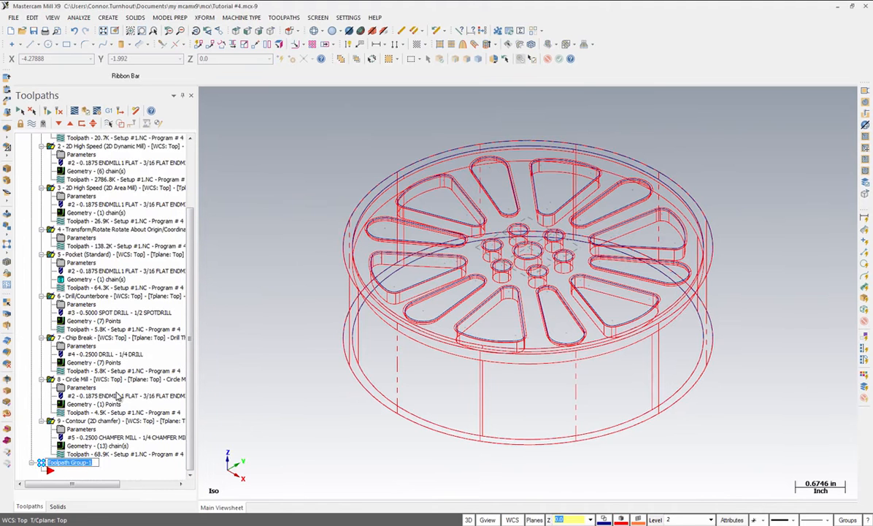
pyautogui.write('Set')
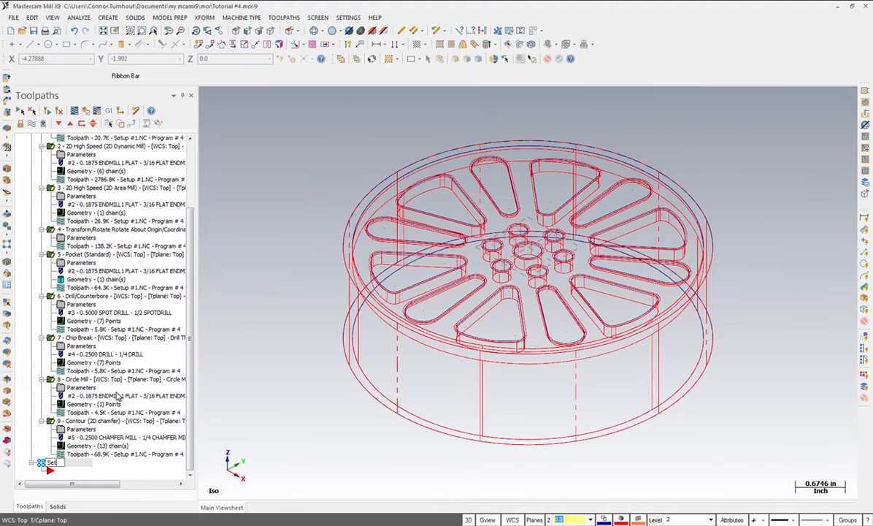
pyautogui.write('up #2')
pyautogui.press('Return')
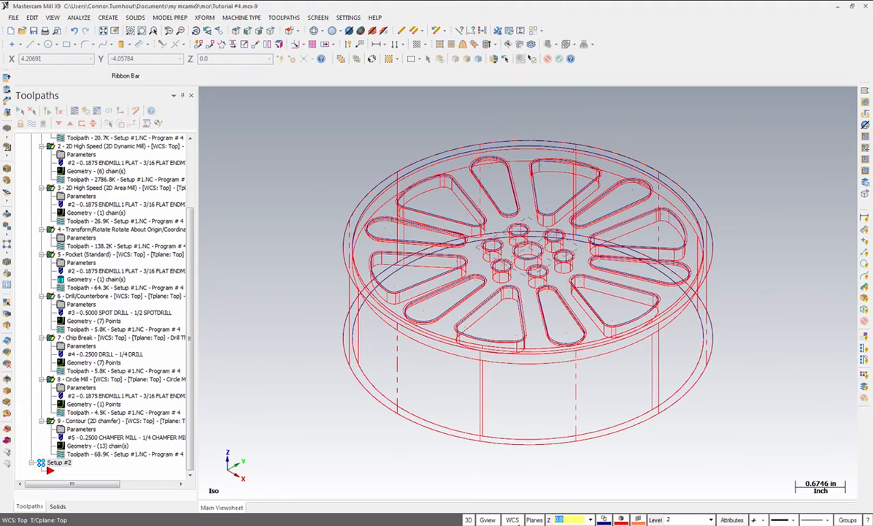
# Copy the Bottom plane in the Plane Manager and set the copy's origin to Z 1.5.
pyautogui.click(514, 517)
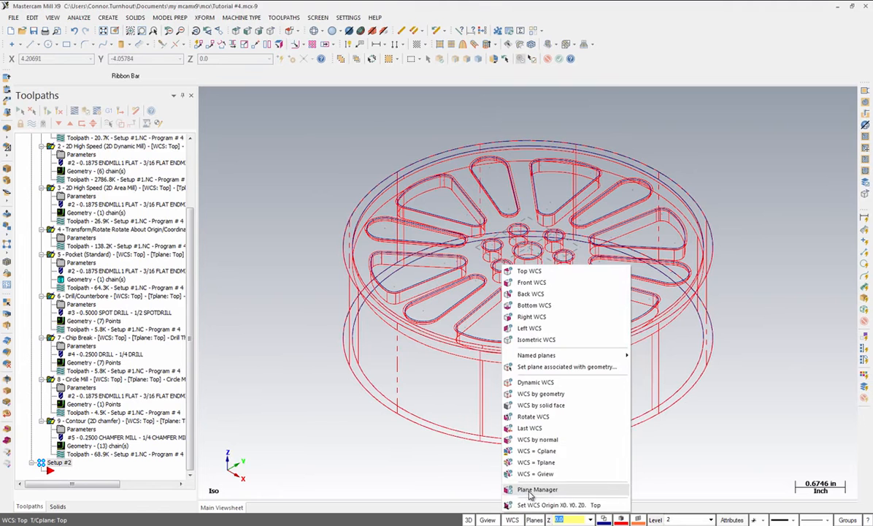
pyautogui.click(529, 490)
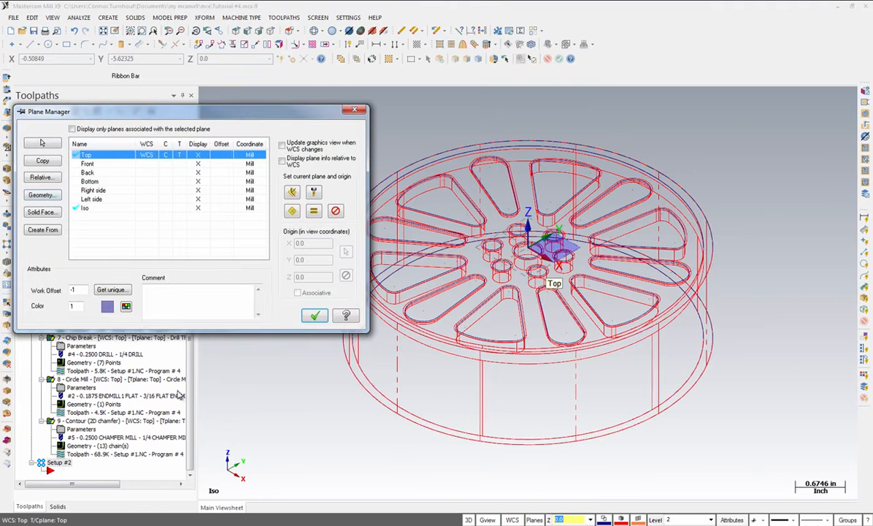
pyautogui.click(90, 181)
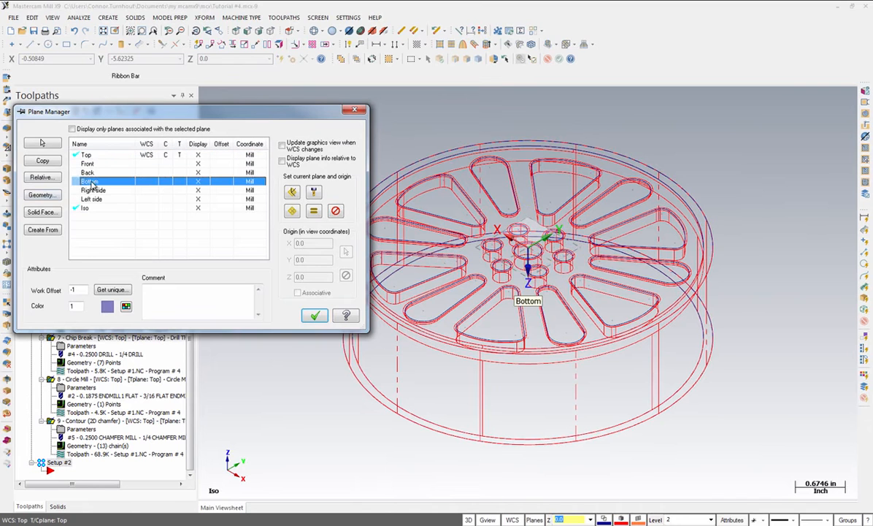
pyautogui.click(43, 162)
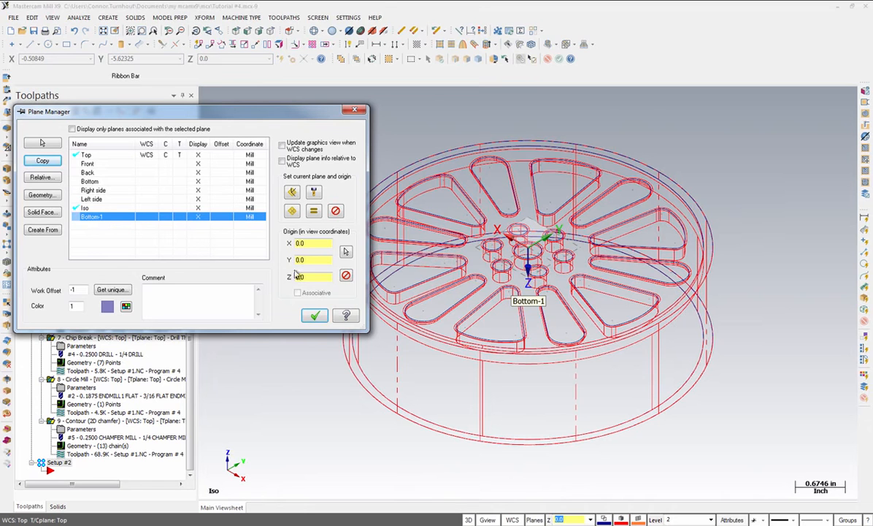
pyautogui.moveTo(310, 277); pyautogui.dragTo(289, 281)
pyautogui.write('1.5')
pyautogui.press('Return')
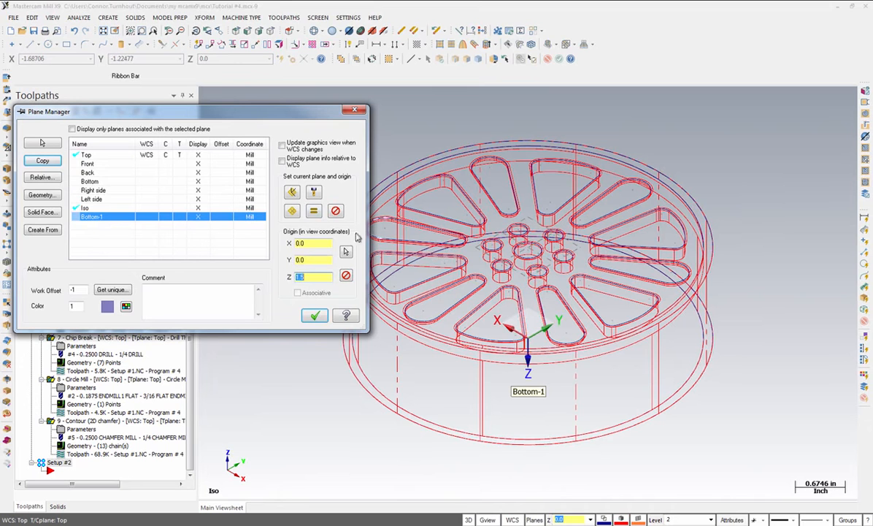
# Make the copied bottom plane the current WCS, construction plane and tool plane, and show the part in isometric view.
pyautogui.click(313, 211)
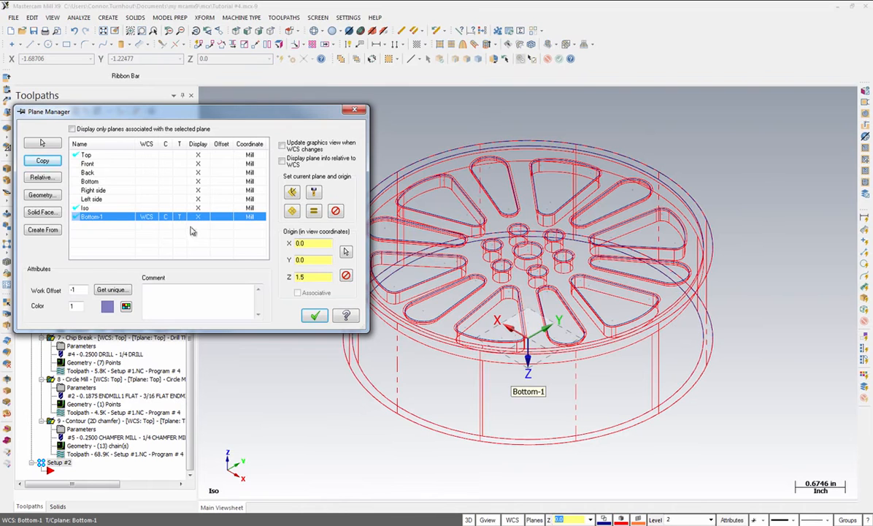
pyautogui.click(314, 317)
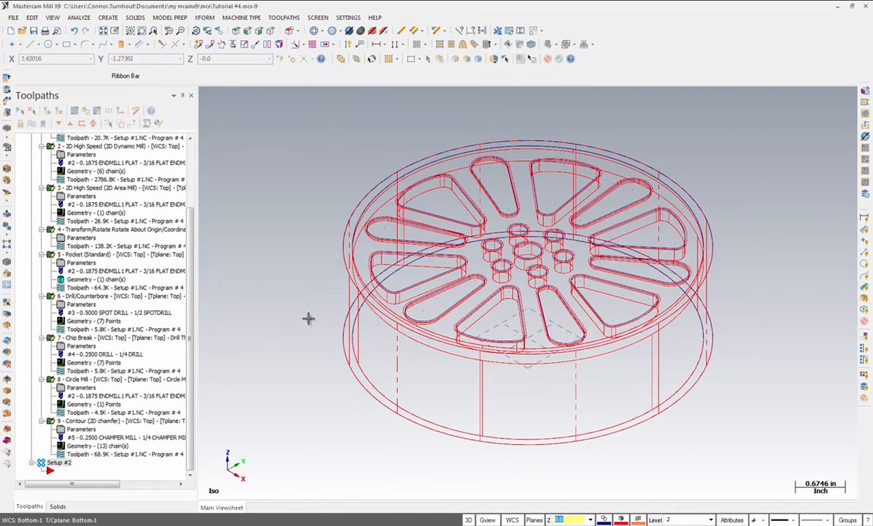
pyautogui.click(269, 31)
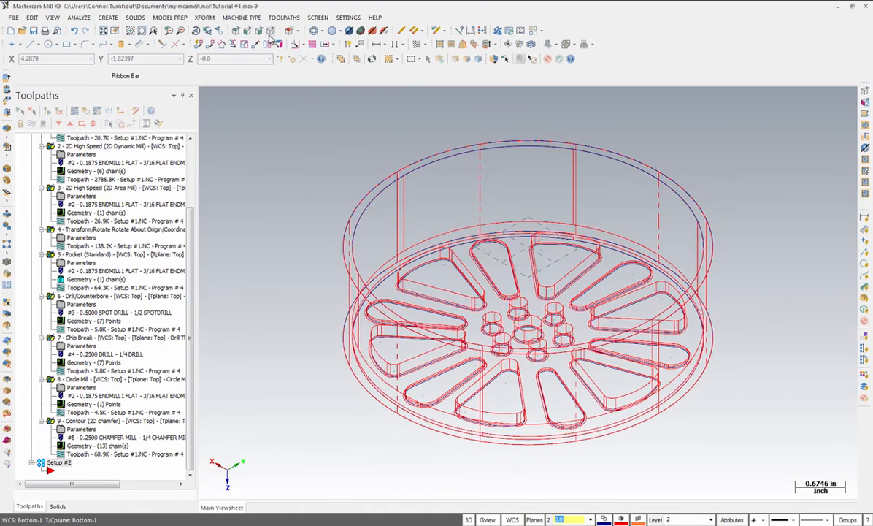
# Create a 2D high speed Dynamic Mill toolpath with the inner circle of the wheel's open rim as its machining region.
pyautogui.click(292, 19)
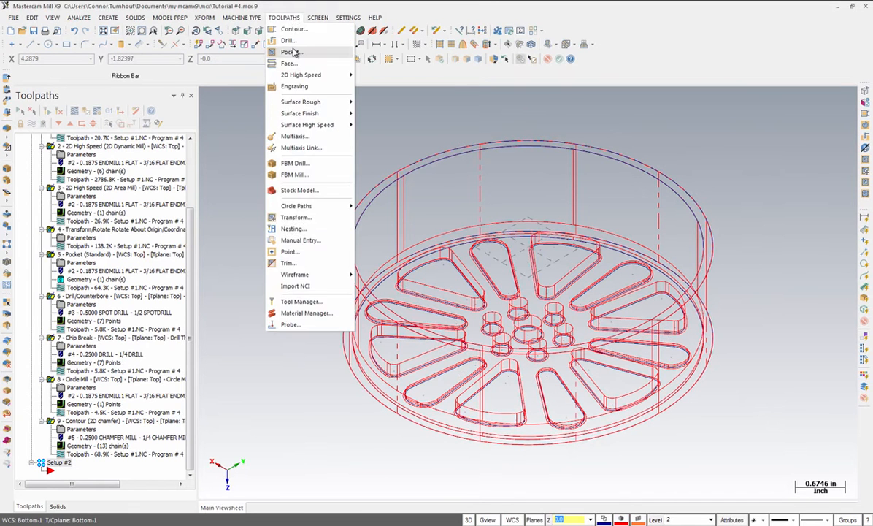
pyautogui.moveTo(294, 76)
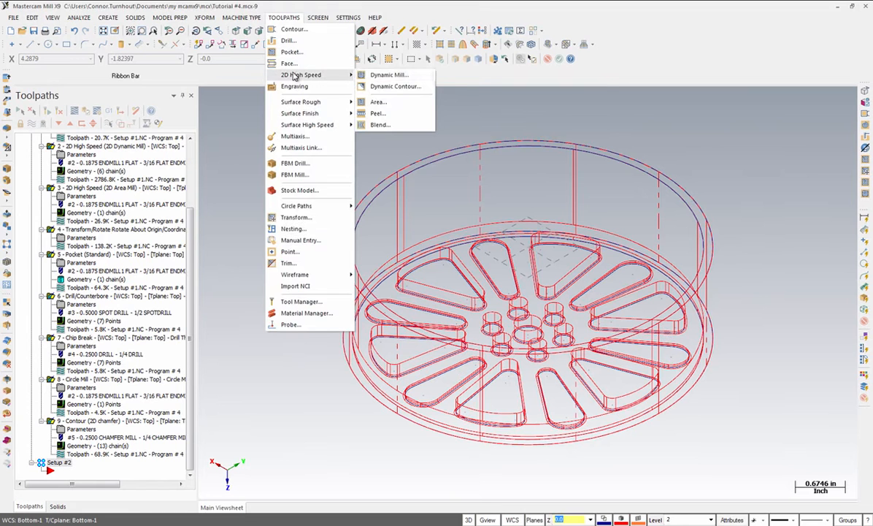
pyautogui.click(377, 76)
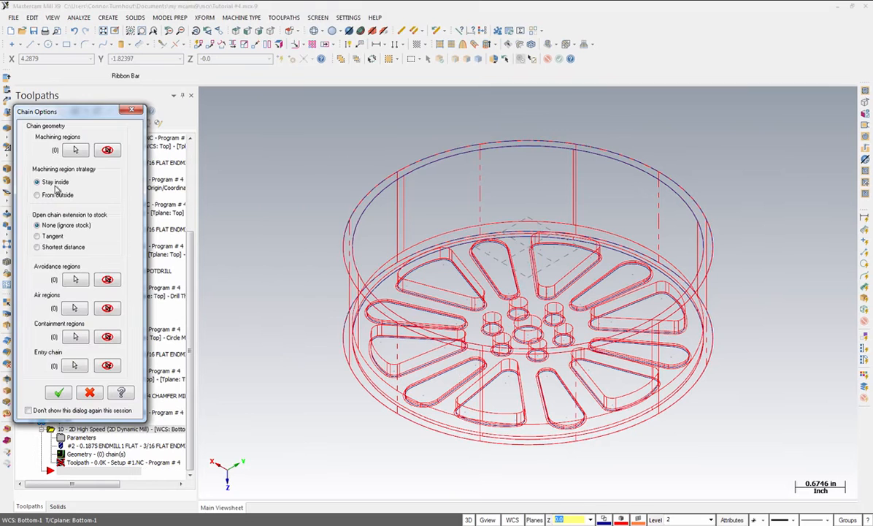
pyautogui.click(75, 150)
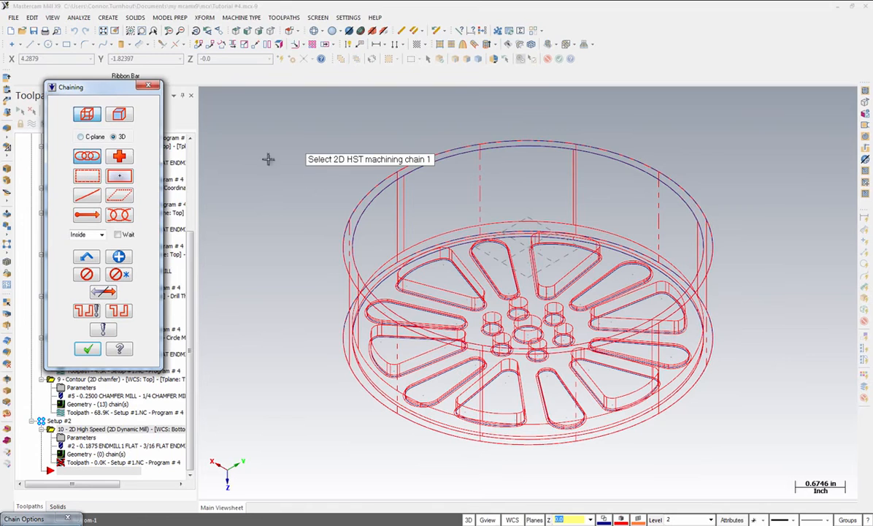
pyautogui.click(510, 149)
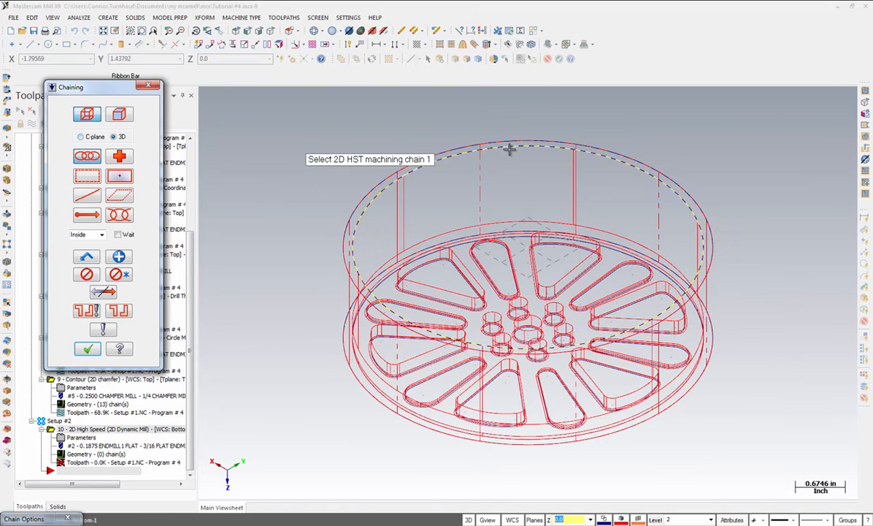
pyautogui.click(510, 150)
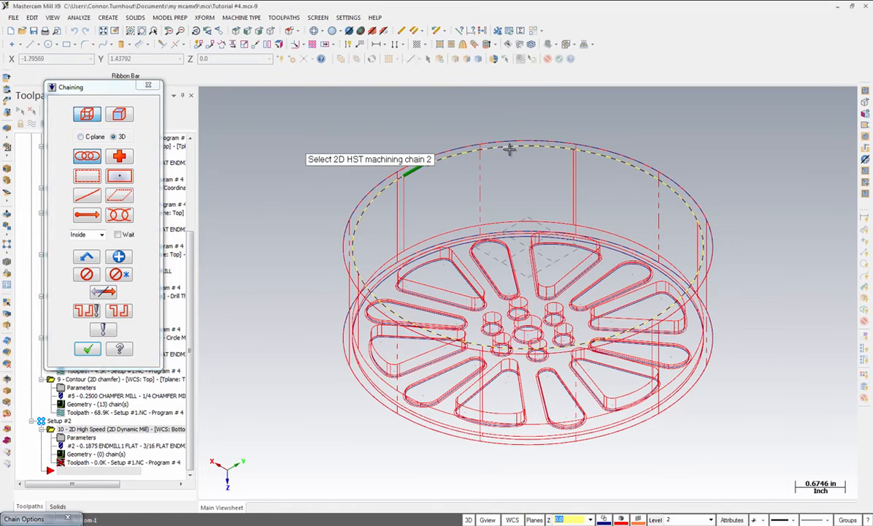
pyautogui.click(85, 350)
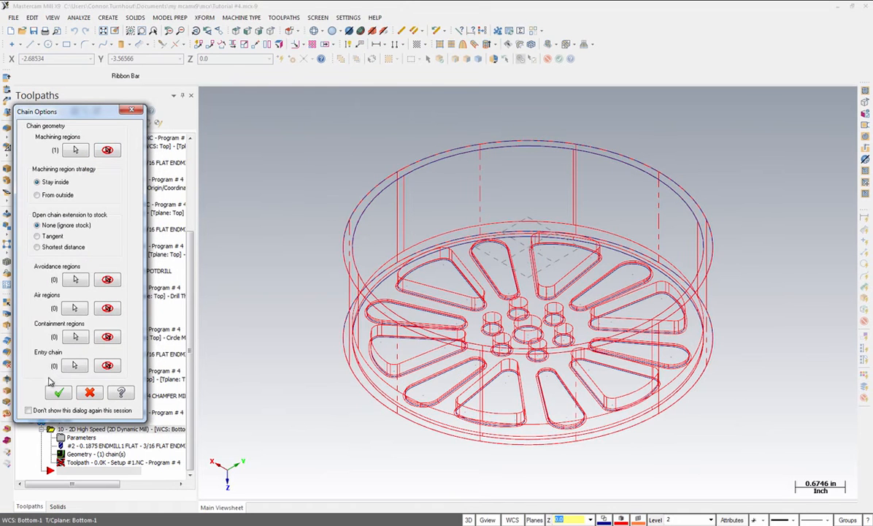
pyautogui.click(59, 392)
pyautogui.click(292, 108)
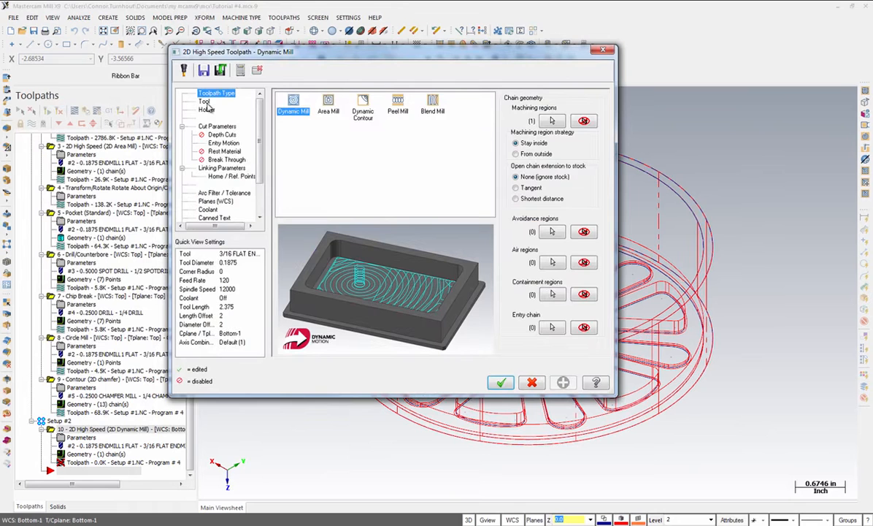
# Filter the tool library to flat endmills with a diameter greater than 1.0.
pyautogui.click(205, 101)
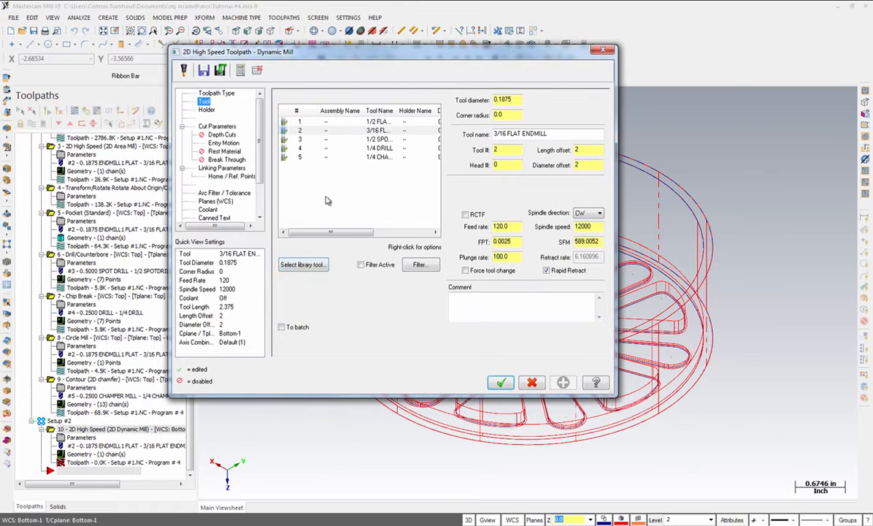
pyautogui.click(301, 267)
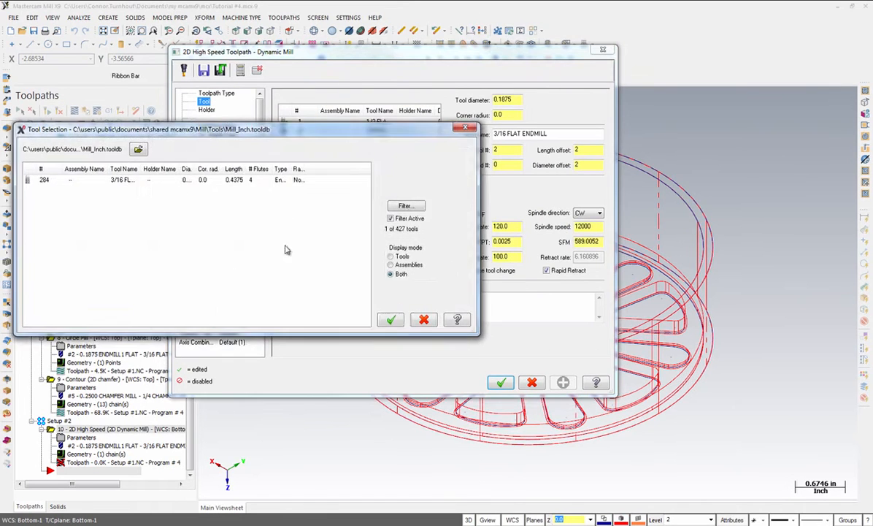
pyautogui.click(404, 207)
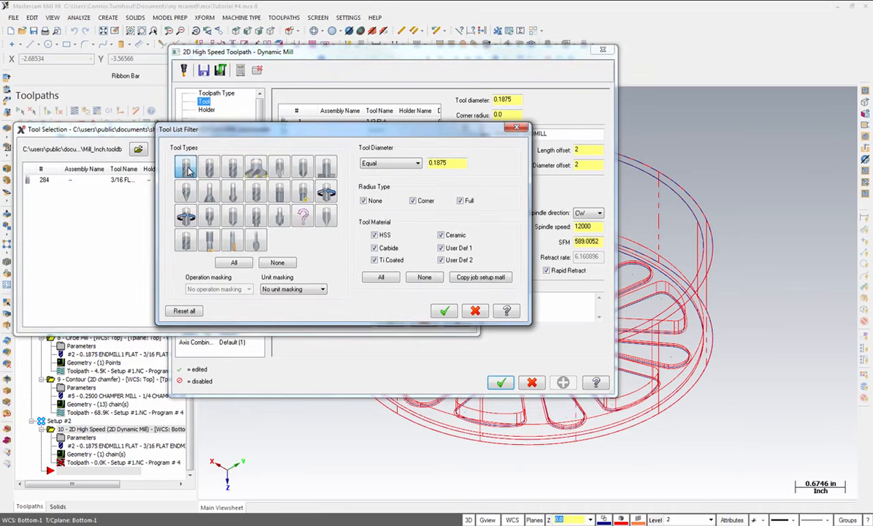
pyautogui.click(394, 163)
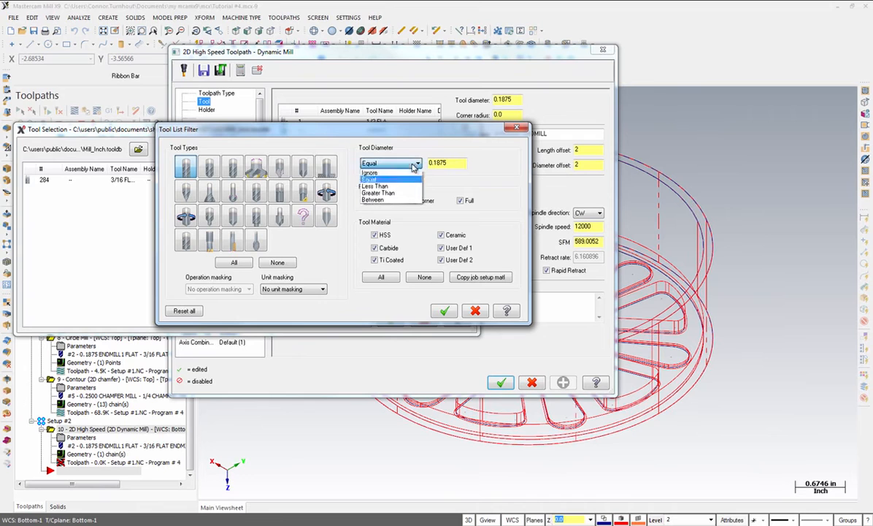
pyautogui.click(379, 192)
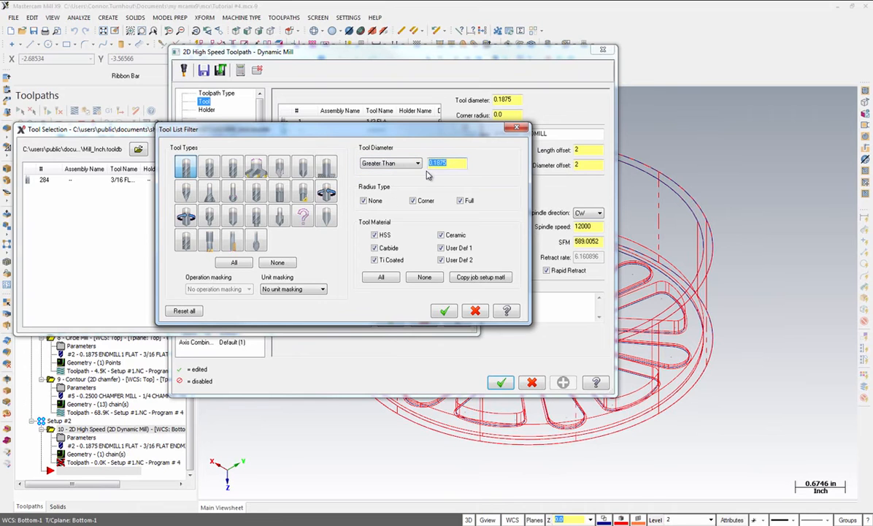
pyautogui.write('1.0')
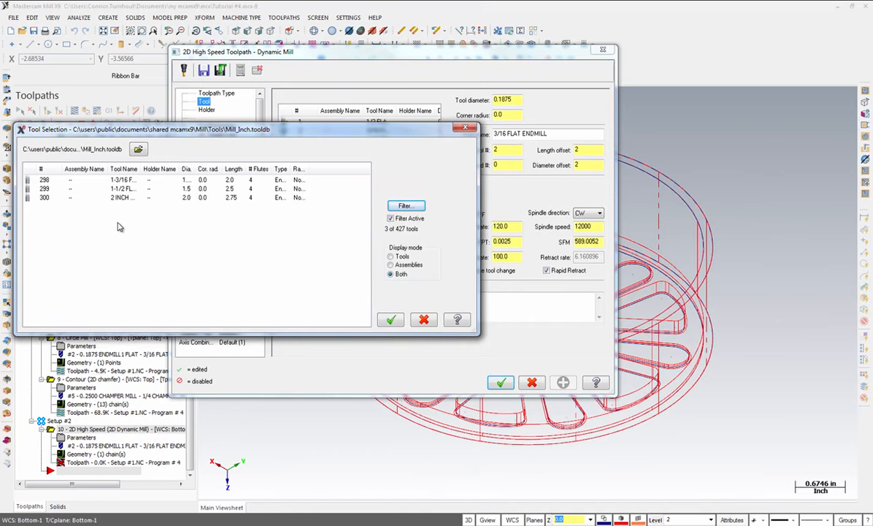
# Assign the 1-1/2 flat endmill to the Dynamic Mill toolpath and add the comment "Remove the Material from the bottom of the part".
pyautogui.click(105, 189)
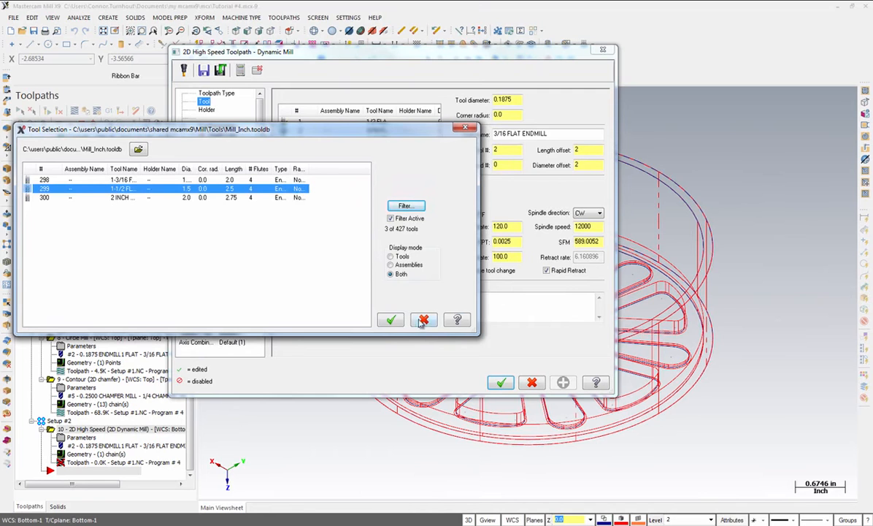
pyautogui.click(391, 320)
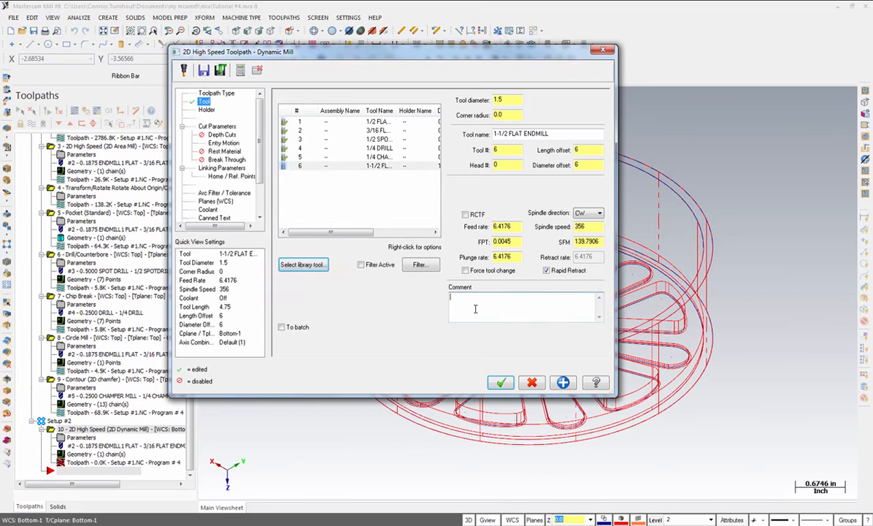
pyautogui.write('Remove the Material from the bottom of the part')
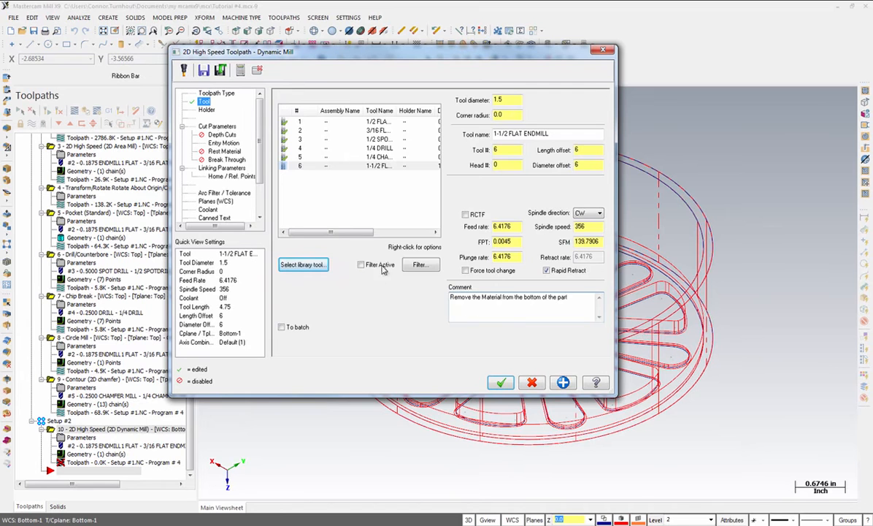
# Set the Dynamic Mill entry method to Helix only with a helix radius of 0.75.
pyautogui.click(216, 127)
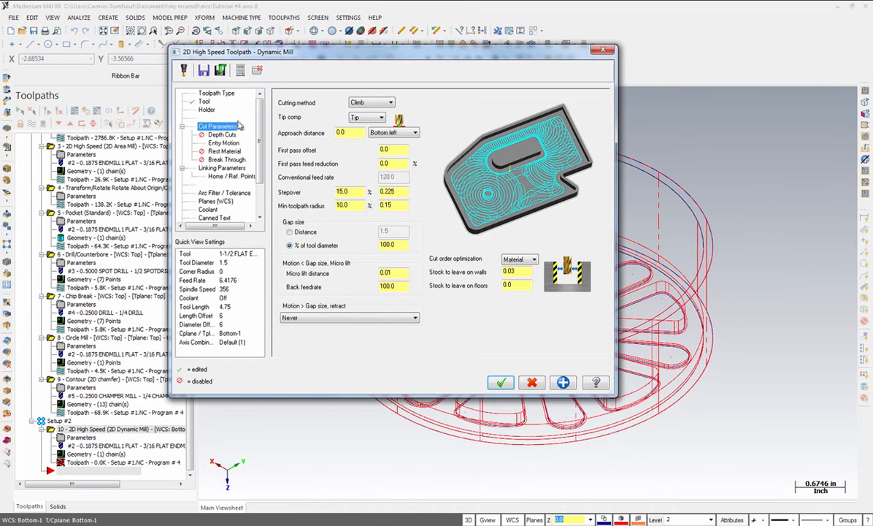
pyautogui.click(217, 133)
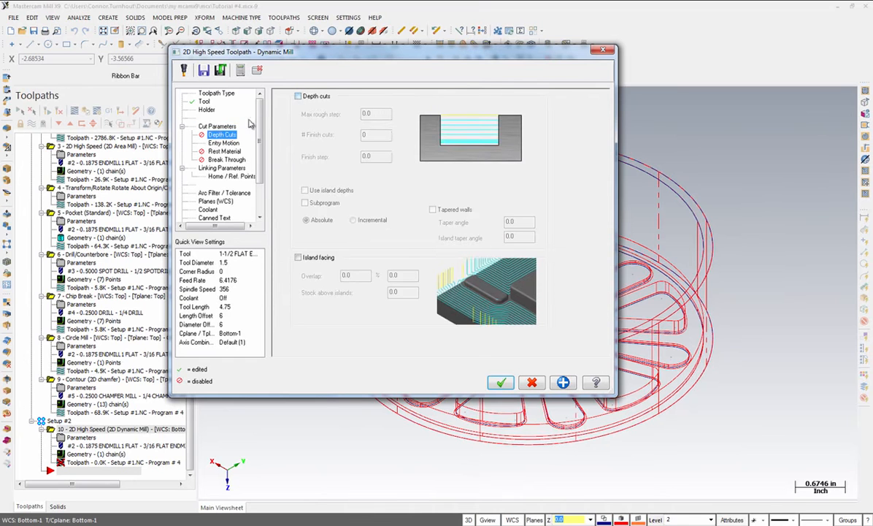
pyautogui.click(223, 143)
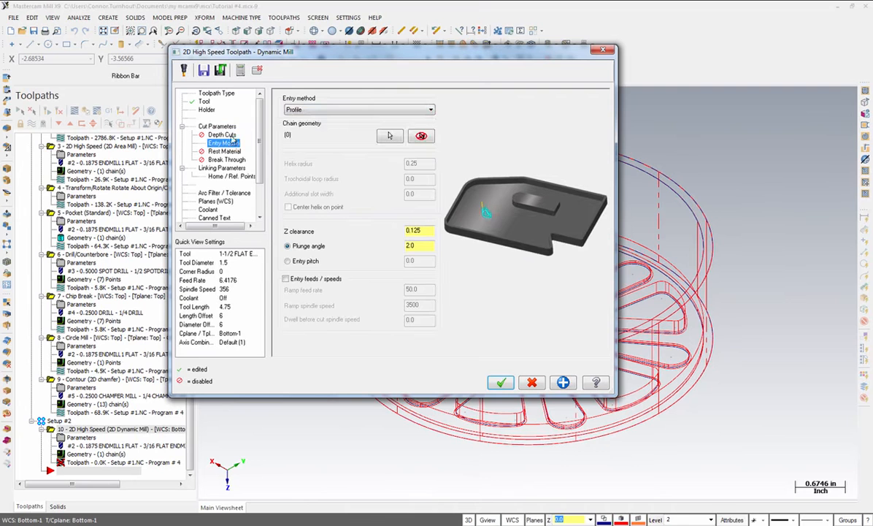
pyautogui.click(307, 110)
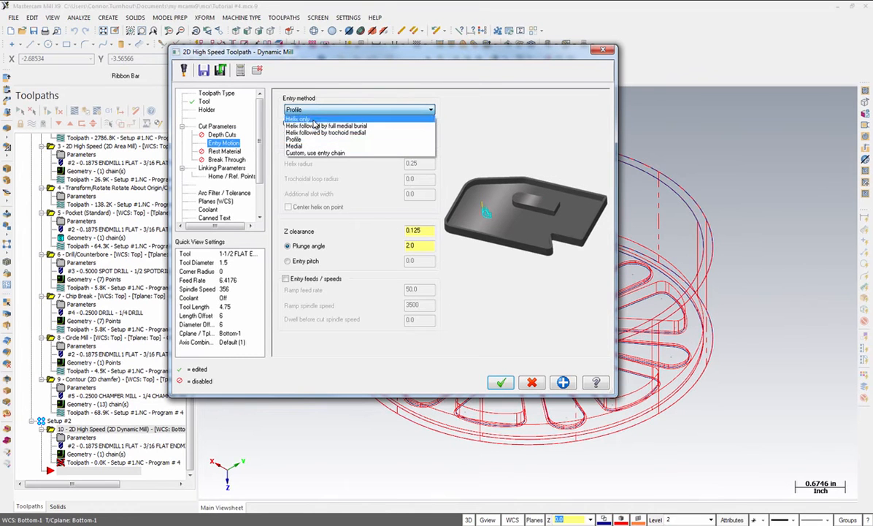
pyautogui.click(314, 120)
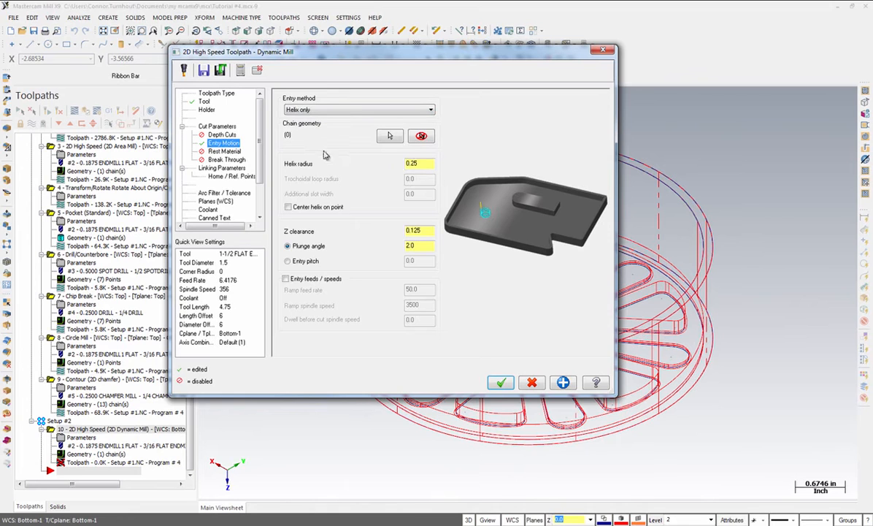
pyautogui.moveTo(422, 164); pyautogui.dragTo(411, 165)
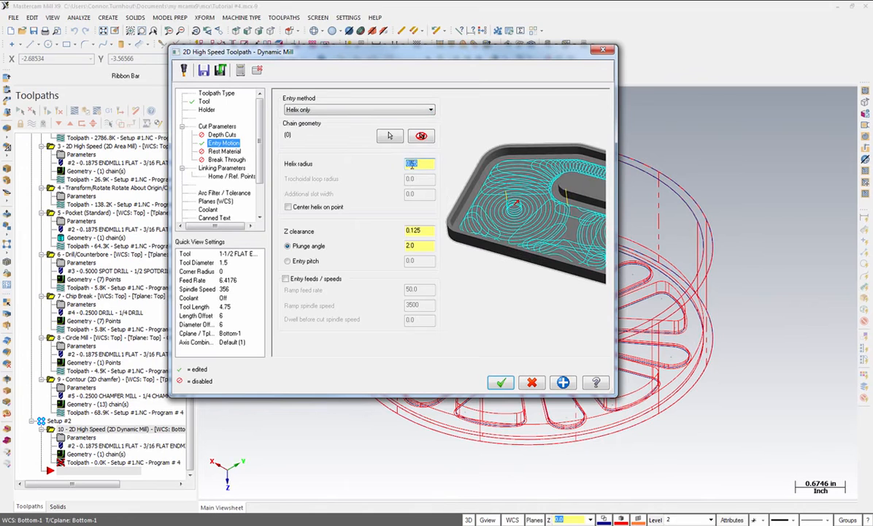
# Enable entry feeds / speeds and set the ramp feed rate to 10 and the ramp spindle speed to 800.
pyautogui.click(287, 280)
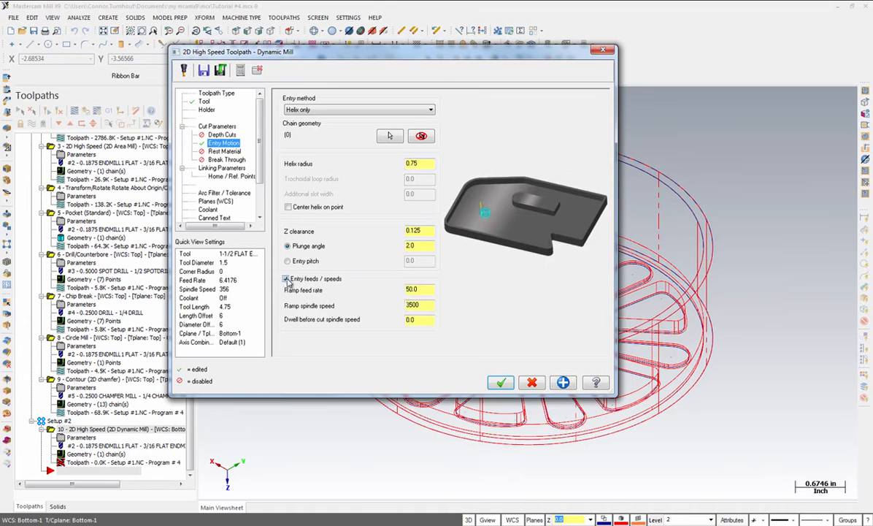
pyautogui.click(424, 292)
pyautogui.moveTo(425, 292); pyautogui.dragTo(343, 292)
pyautogui.moveTo(428, 306); pyautogui.dragTo(335, 309)
pyautogui.write('800')
pyautogui.click(416, 322)
# Set the top of stock to absolute and the depth to -1.25, and generate the Dynamic Mill toolpath.
pyautogui.click(225, 169)
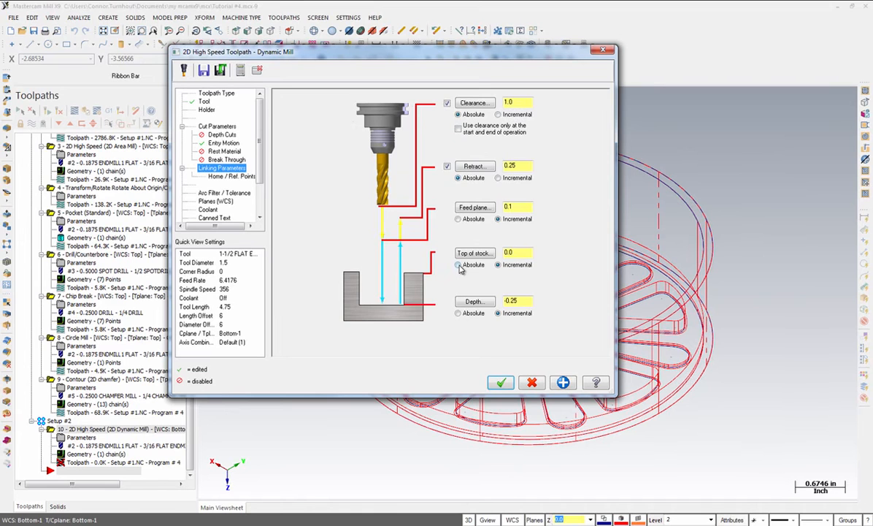
pyautogui.click(458, 266)
pyautogui.moveTo(521, 301); pyautogui.dragTo(488, 305)
pyautogui.write('-1.25')
pyautogui.click(504, 384)
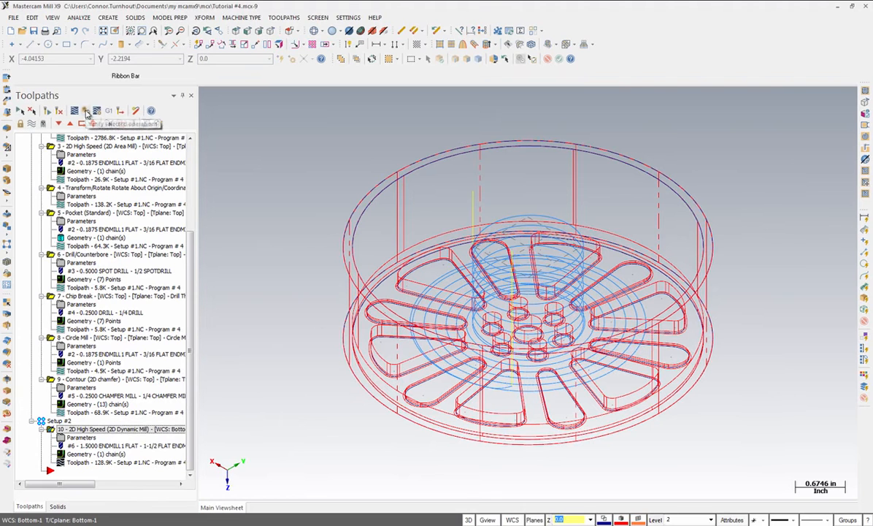
# Verify the Dynamic Mill operation by simulating the cut through to its last move, and close the simulator.
pyautogui.click(86, 112)
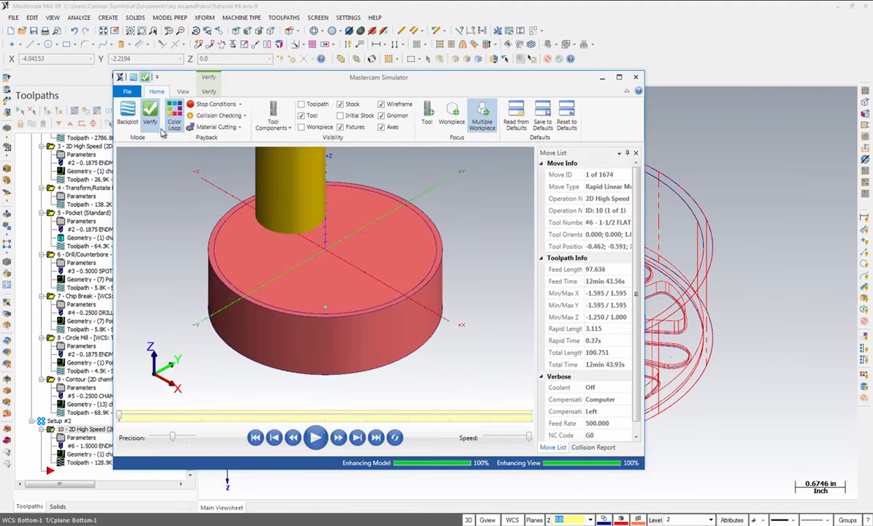
pyautogui.click(315, 437)
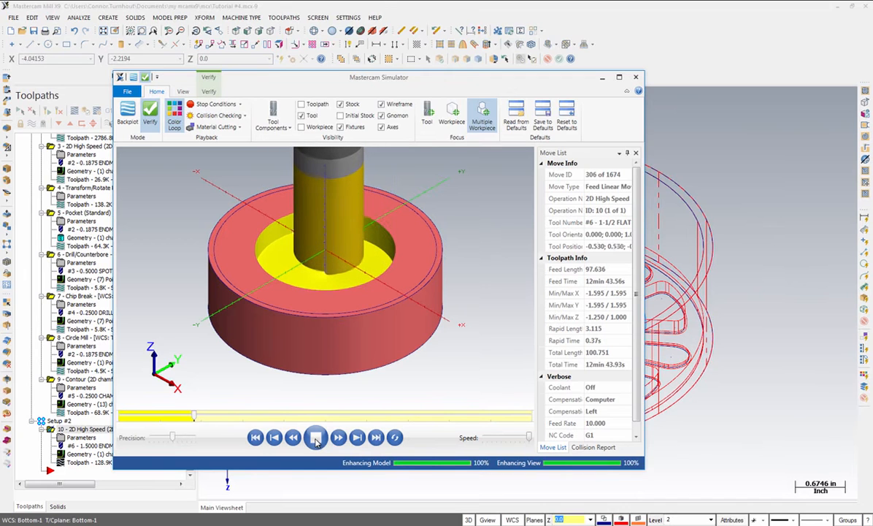
pyautogui.click(316, 437)
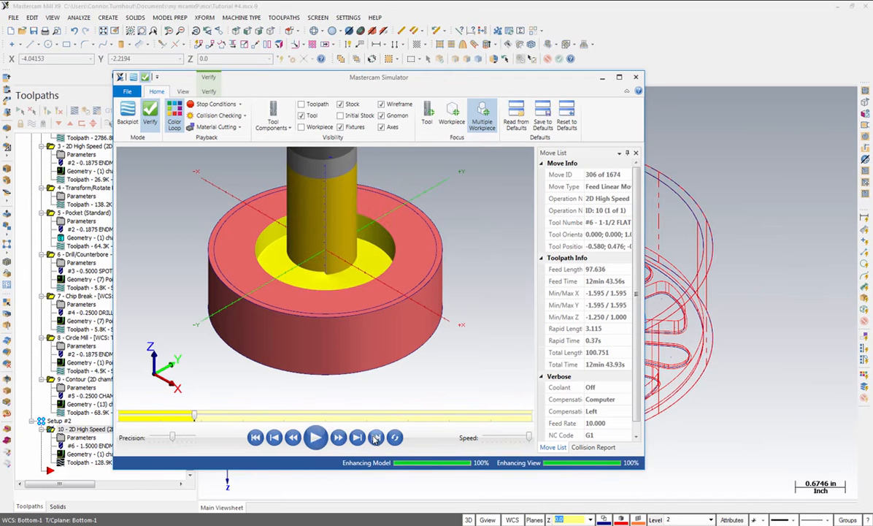
pyautogui.click(374, 437)
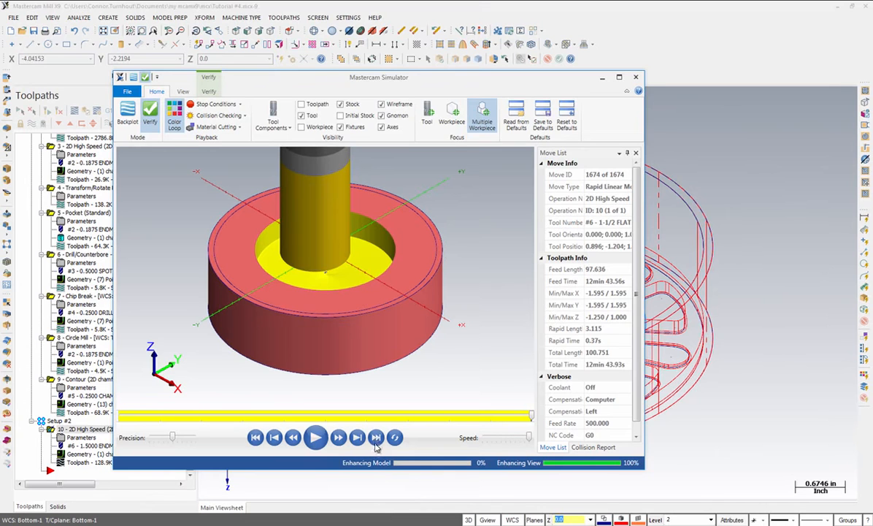
pyautogui.click(377, 438)
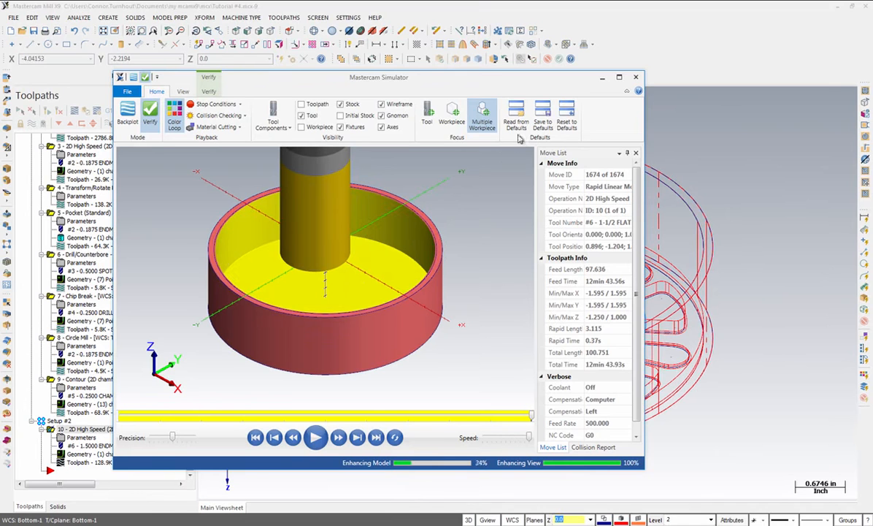
pyautogui.click(636, 78)
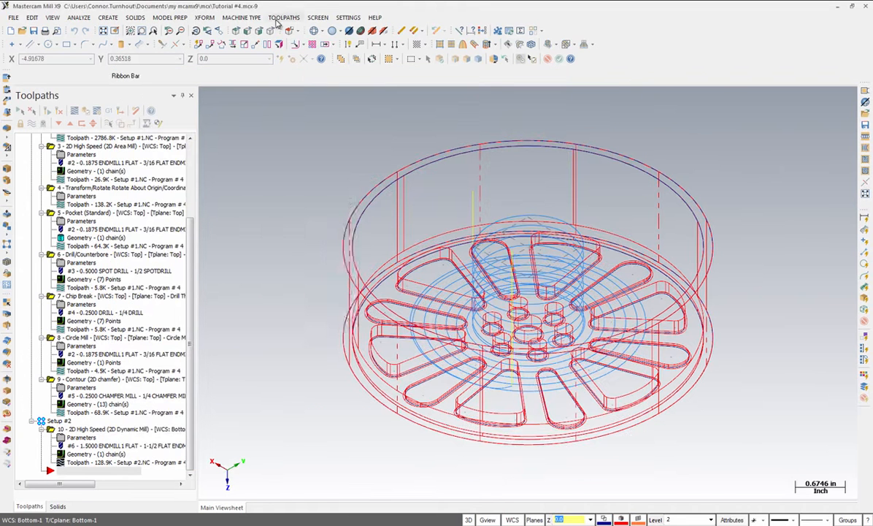
# Create a Contour toolpath chained to the inner circle of the wheel's open rim, with the chain direction reversed.
pyautogui.click(284, 17)
pyautogui.click(293, 28)
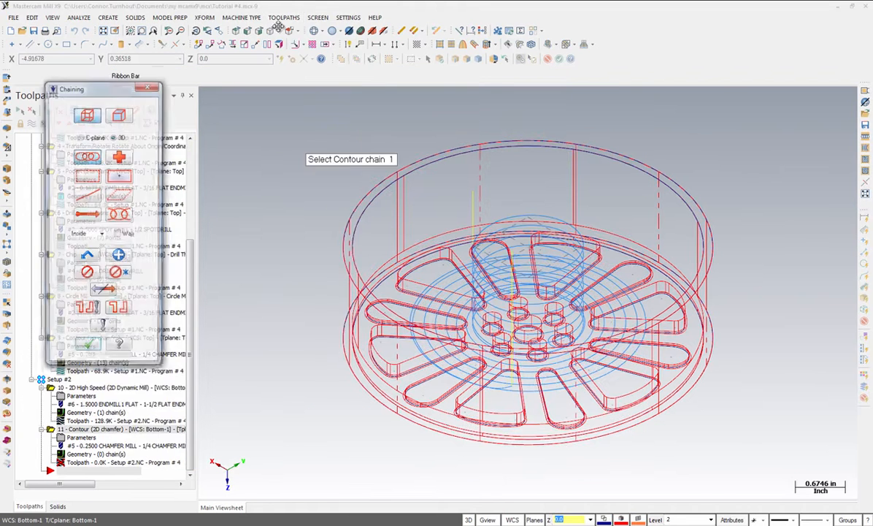
pyautogui.click(454, 160)
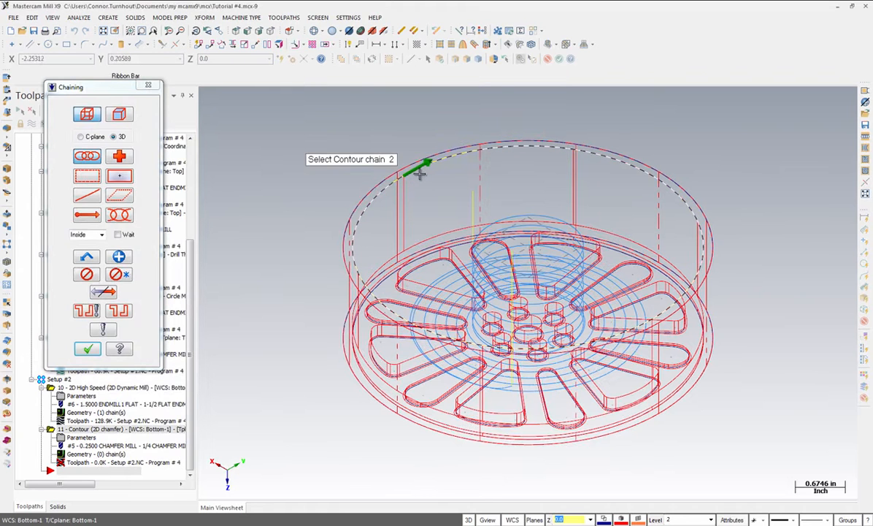
pyautogui.click(100, 292)
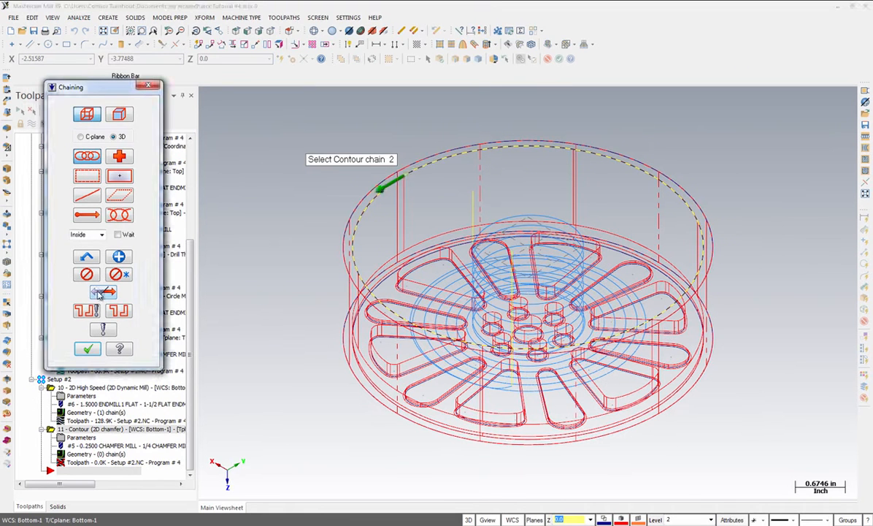
pyautogui.click(88, 351)
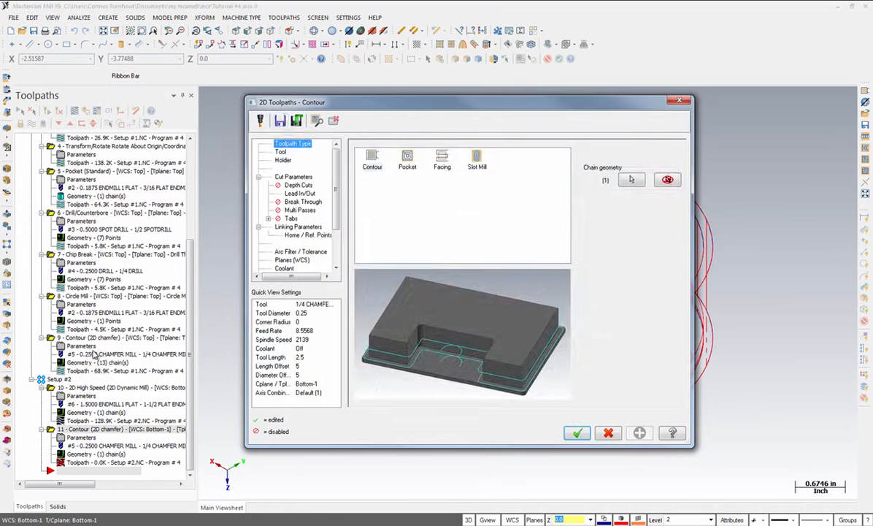
# Assign the 1-1/2 flat endmill to the Contour toolpath and add the comment "Finish the Walls".
pyautogui.click(280, 151)
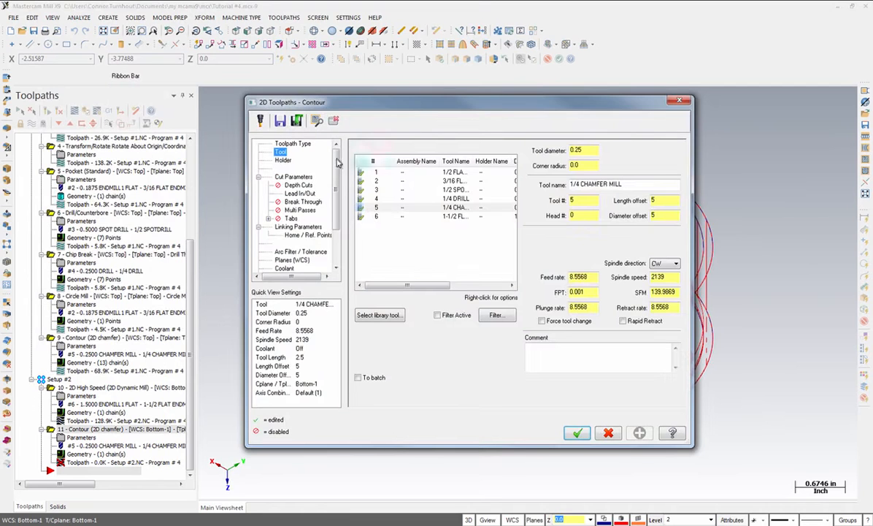
pyautogui.click(393, 217)
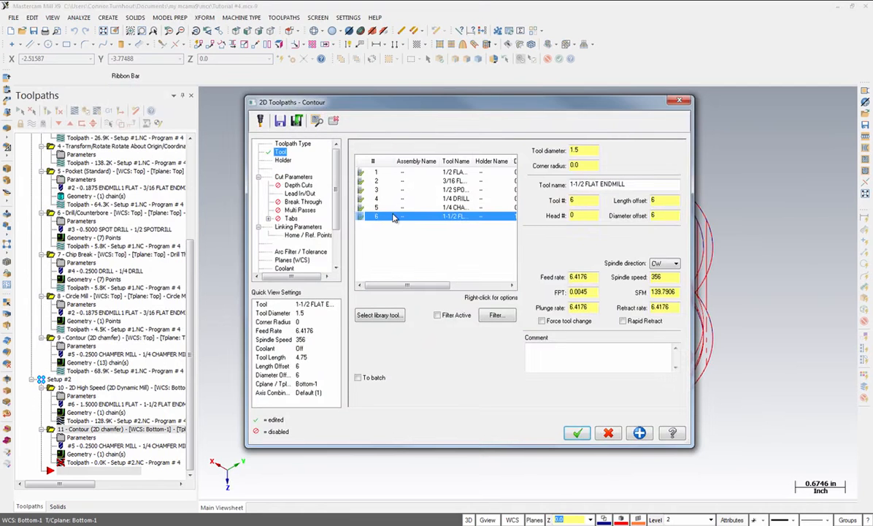
pyautogui.click(589, 366)
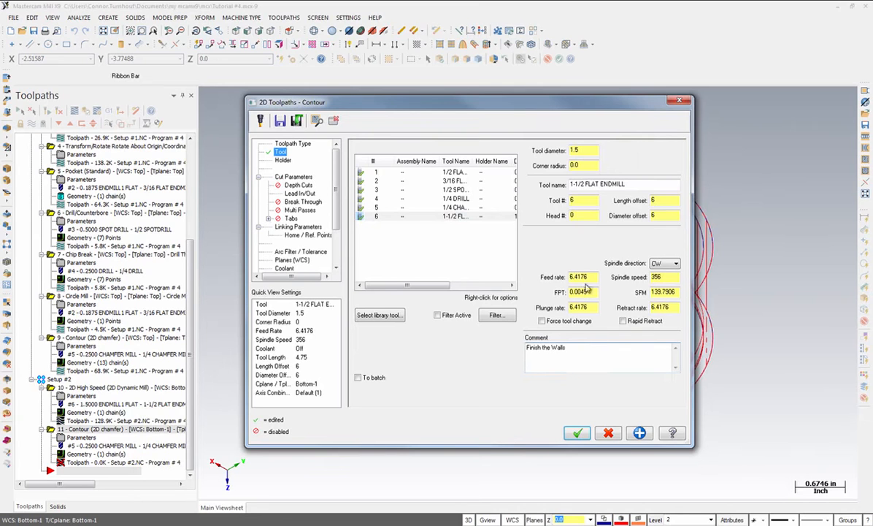
# Set the Contour toolpath's feed rate to 100, plunge rate to 50 and spindle speed to 8000.
pyautogui.moveTo(594, 277); pyautogui.dragTo(470, 297)
pyautogui.write('100')
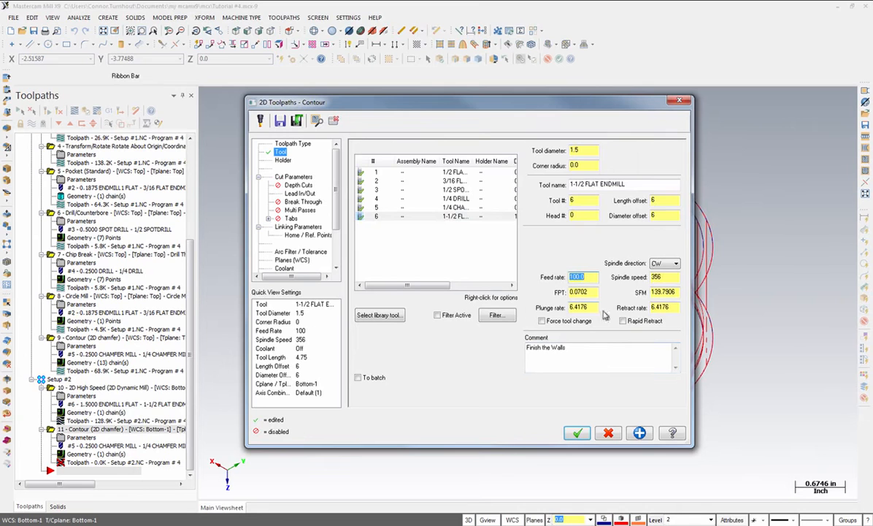
pyautogui.moveTo(596, 307); pyautogui.dragTo(463, 316)
pyautogui.write('50')
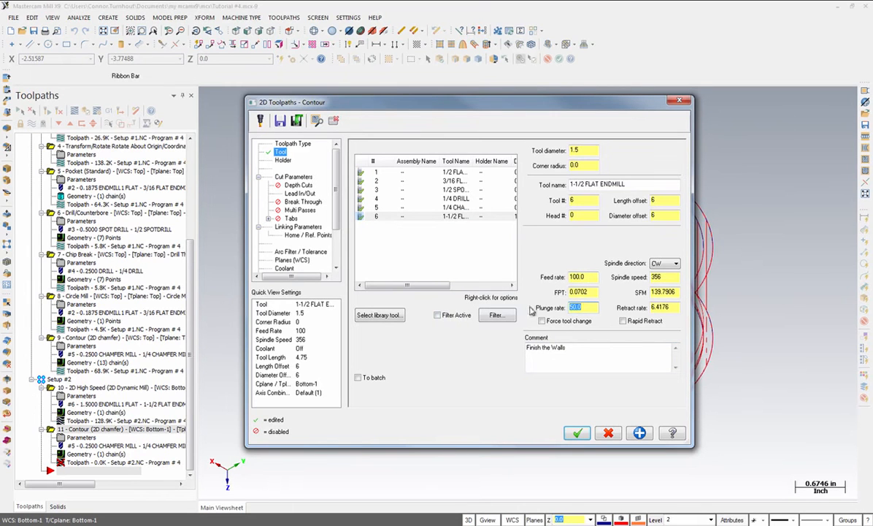
pyautogui.moveTo(673, 276); pyautogui.dragTo(537, 286)
pyautogui.press('Return')
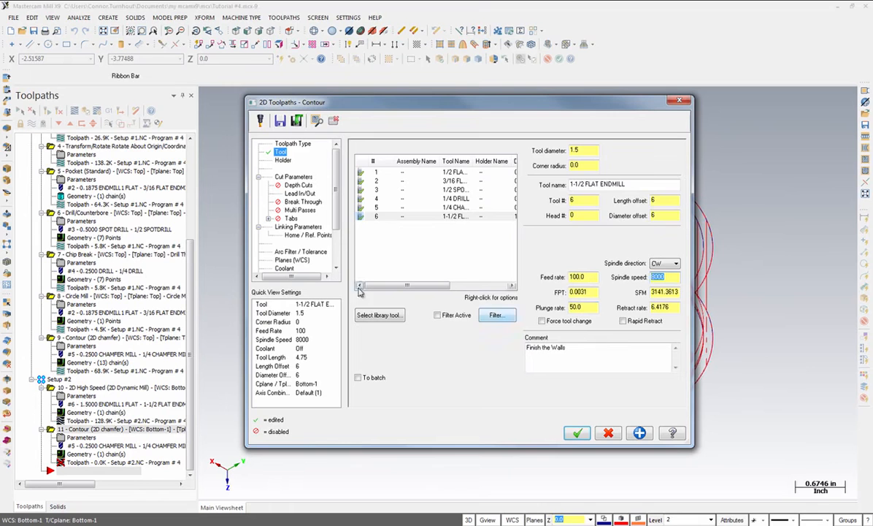
# Set the Contour toolpath's contour type to 2D and check its depth cuts and lead in/out settings.
pyautogui.click(292, 177)
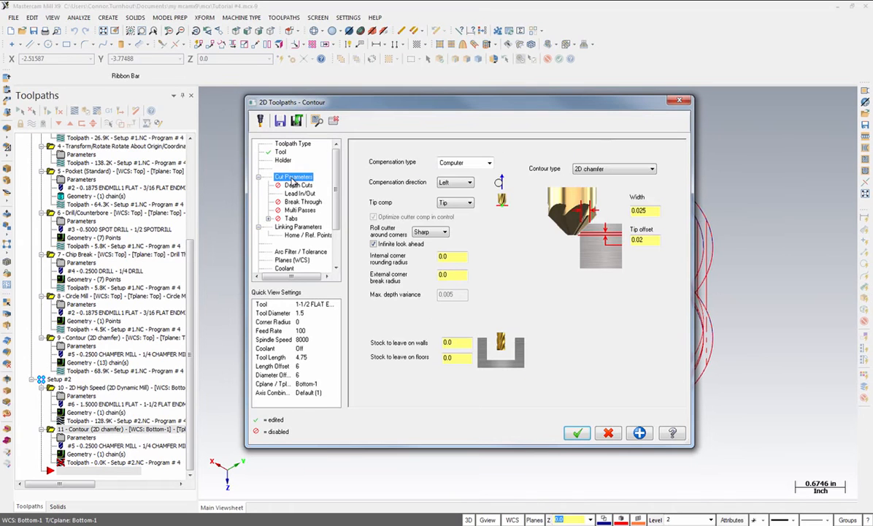
pyautogui.click(590, 170)
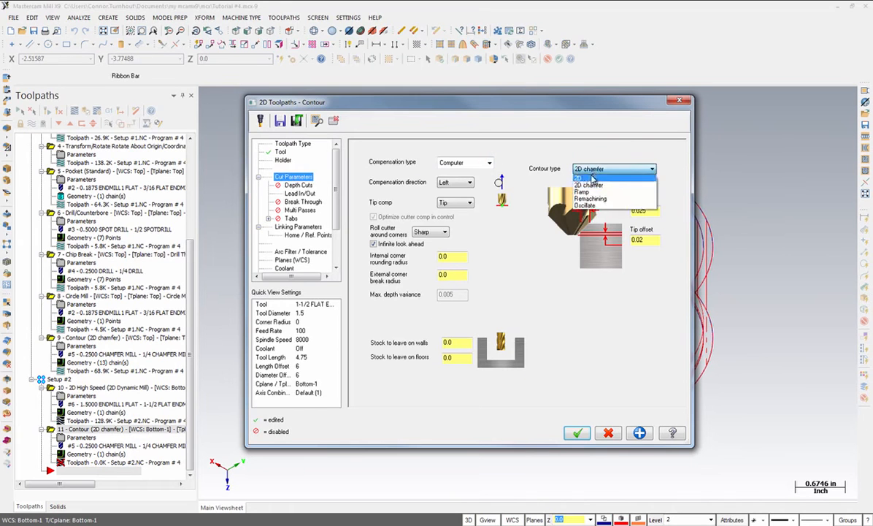
pyautogui.click(592, 176)
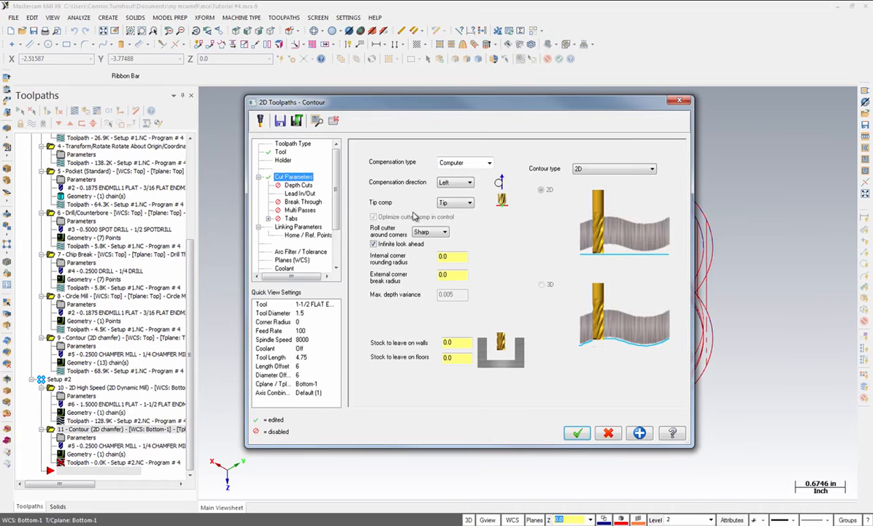
pyautogui.click(281, 184)
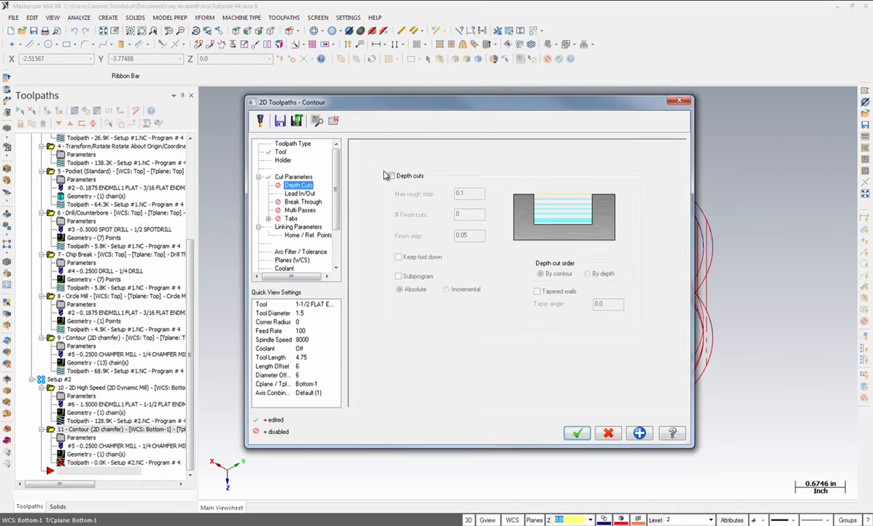
pyautogui.click(298, 194)
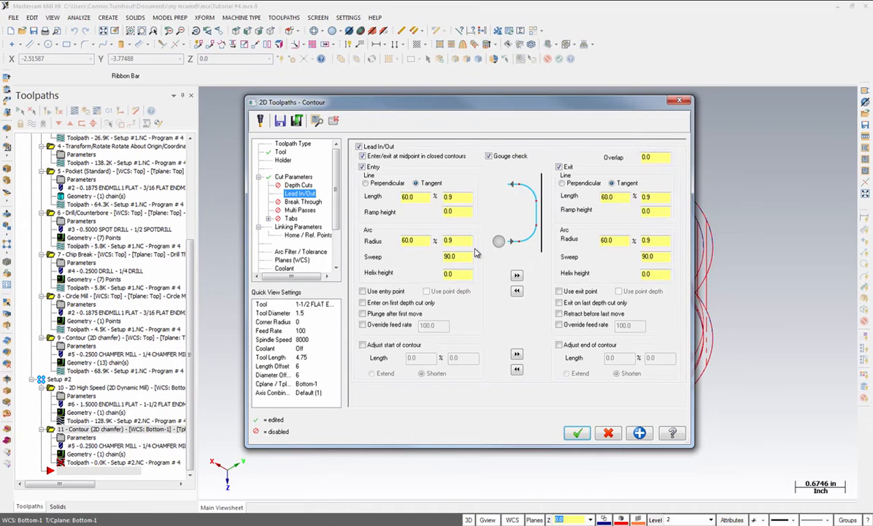
# Make the top of stock and depth absolute in the linking parameters, enter the depth, and generate the Contour toolpath.
pyautogui.click(297, 227)
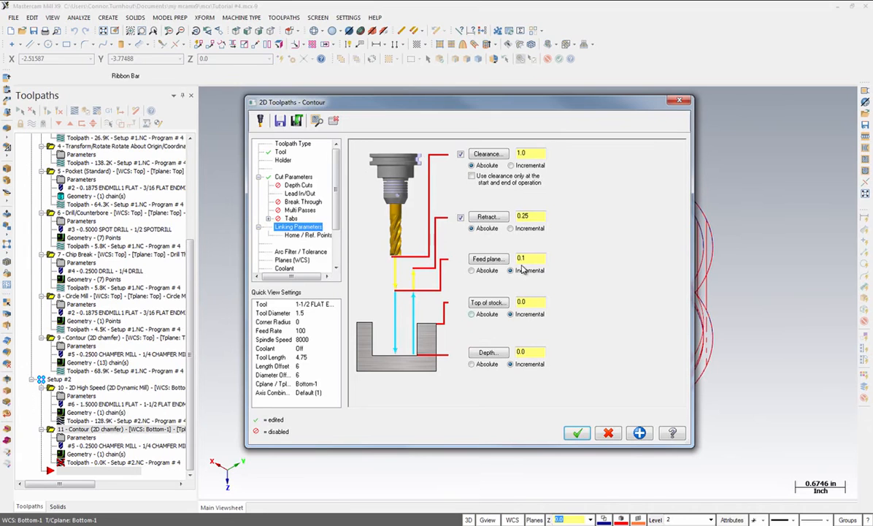
pyautogui.click(472, 315)
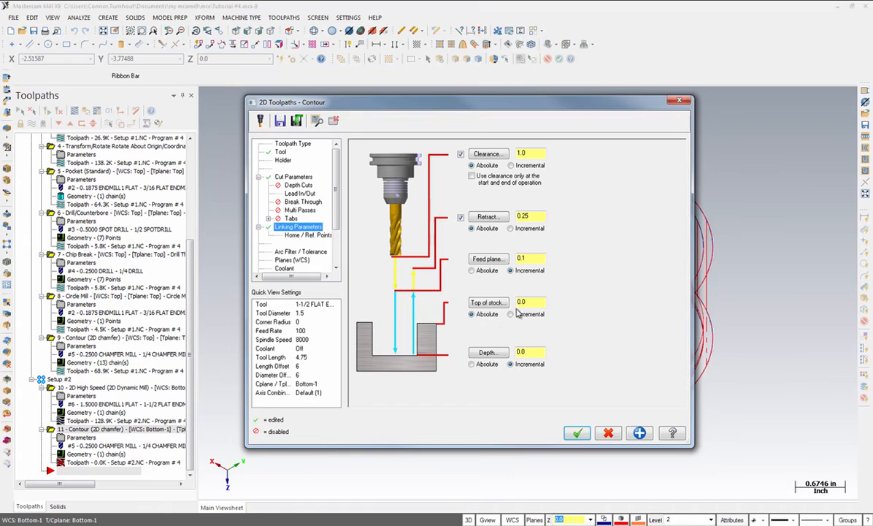
pyautogui.click(472, 363)
pyautogui.doubleClick(527, 351)
pyautogui.click(576, 433)
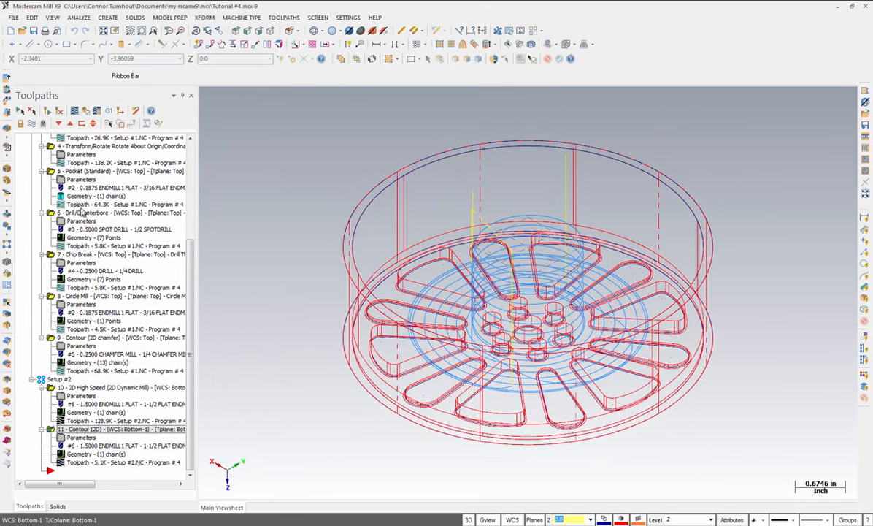
# Start a verify simulation of all operations from both setups, and pause it partway through the cut.
pyautogui.moveTo(190, 271); pyautogui.dragTo(190, 143)
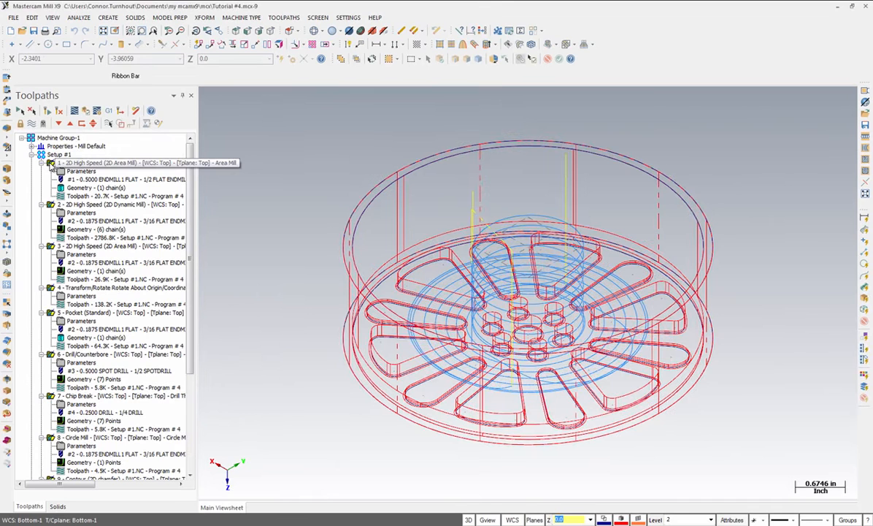
pyautogui.click(85, 113)
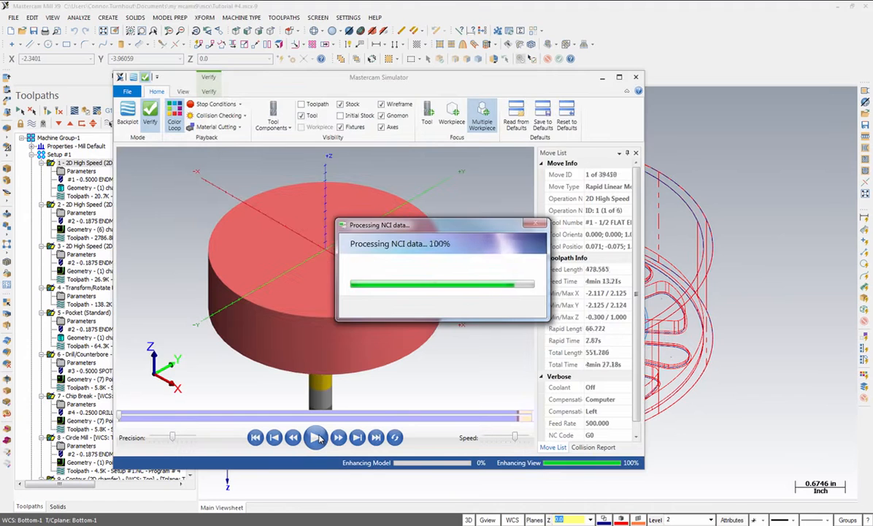
pyautogui.click(316, 438)
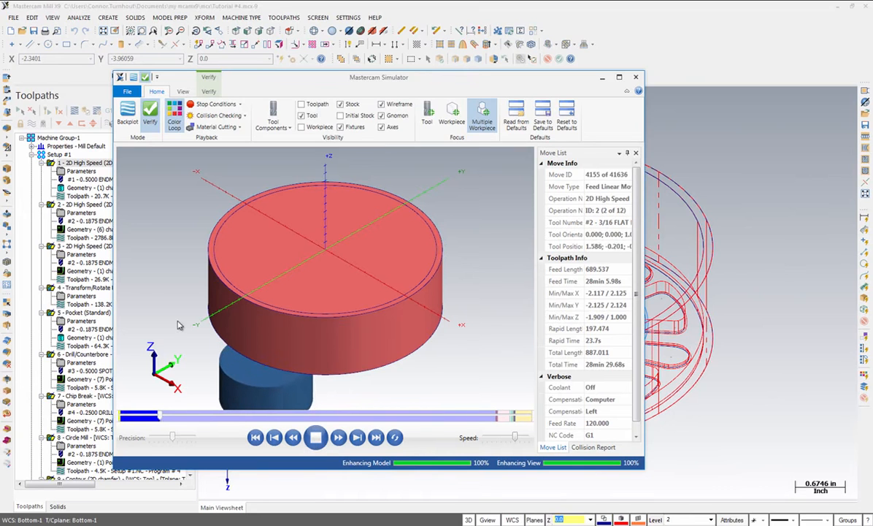
pyautogui.moveTo(178, 325)
pyautogui.mouseDown(button='middle')
pyautogui.moveTo(179, 274)
pyautogui.moveTo(182, 326)
pyautogui.mouseUp(button='middle')
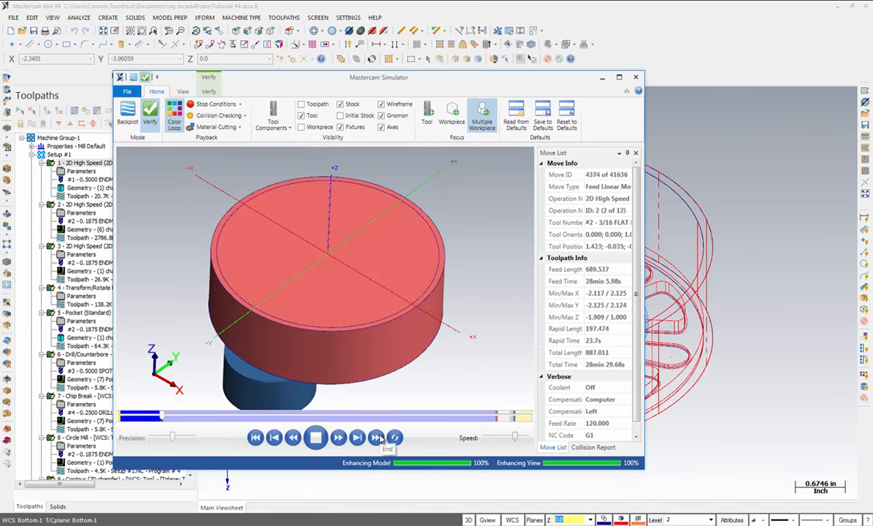
pyautogui.click(316, 439)
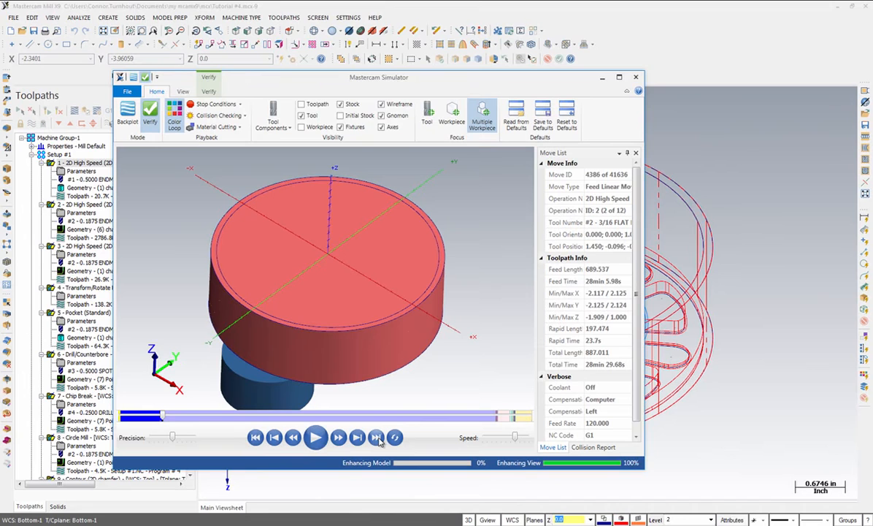
# Run the simulation through to its last move, inspect the machined wheel from its open side, and close the simulator.
pyautogui.click(378, 438)
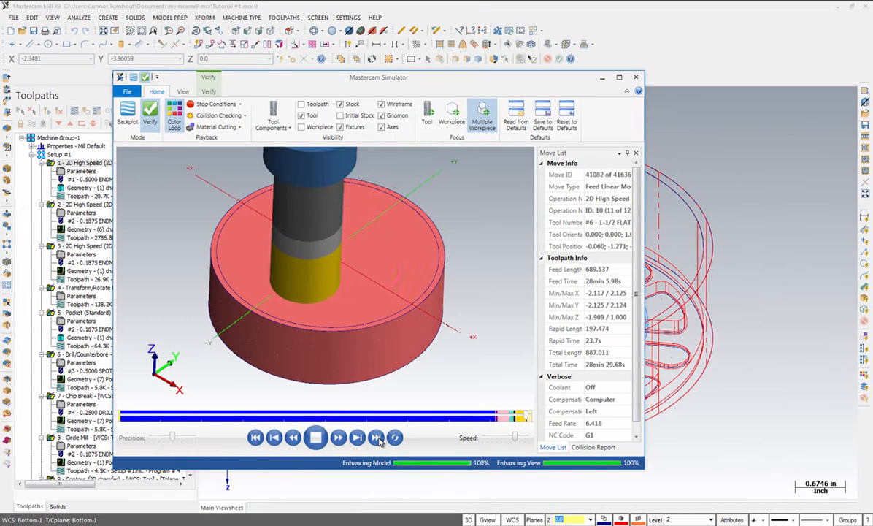
pyautogui.click(379, 440)
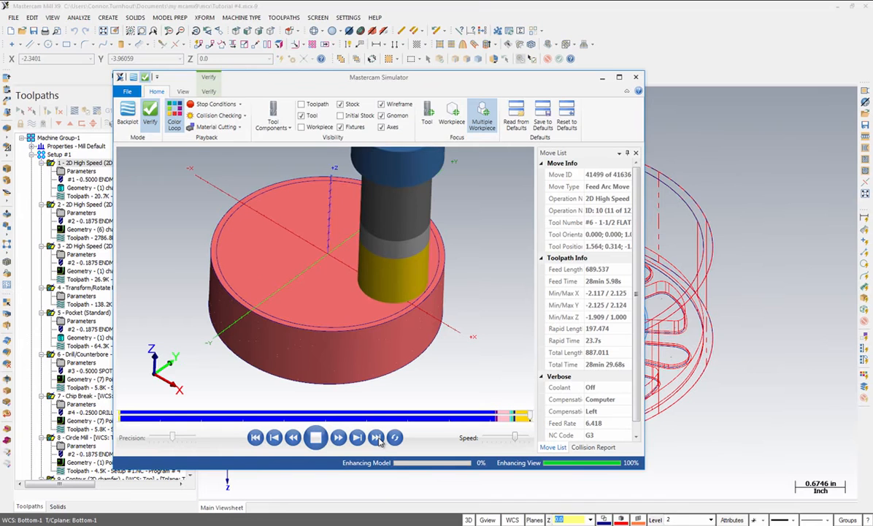
pyautogui.click(379, 440)
pyautogui.click(379, 440)
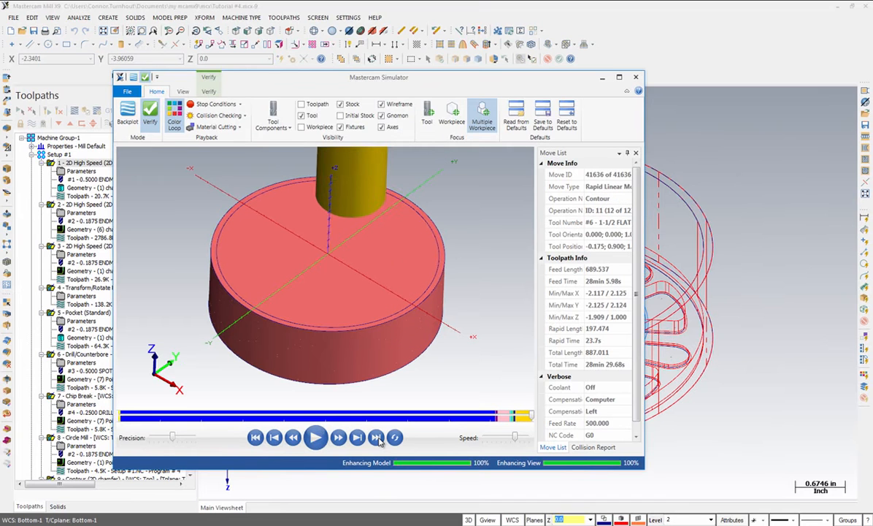
pyautogui.click(379, 441)
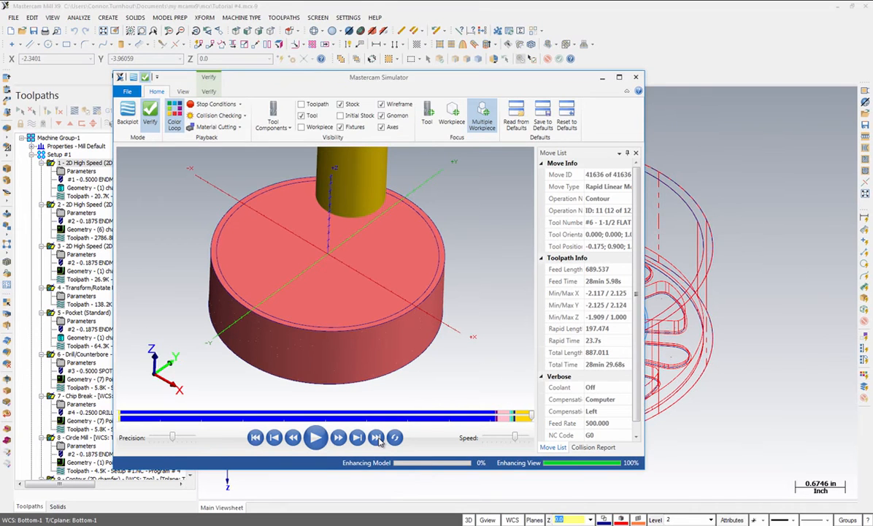
pyautogui.moveTo(471, 309)
pyautogui.mouseDown(button='middle')
pyautogui.moveTo(468, 247)
pyautogui.moveTo(462, 244)
pyautogui.moveTo(474, 323)
pyautogui.moveTo(371, 201)
pyautogui.moveTo(365, 234)
pyautogui.moveTo(445, 257)
pyautogui.moveTo(468, 277)
pyautogui.moveTo(463, 298)
pyautogui.mouseUp(button='middle')
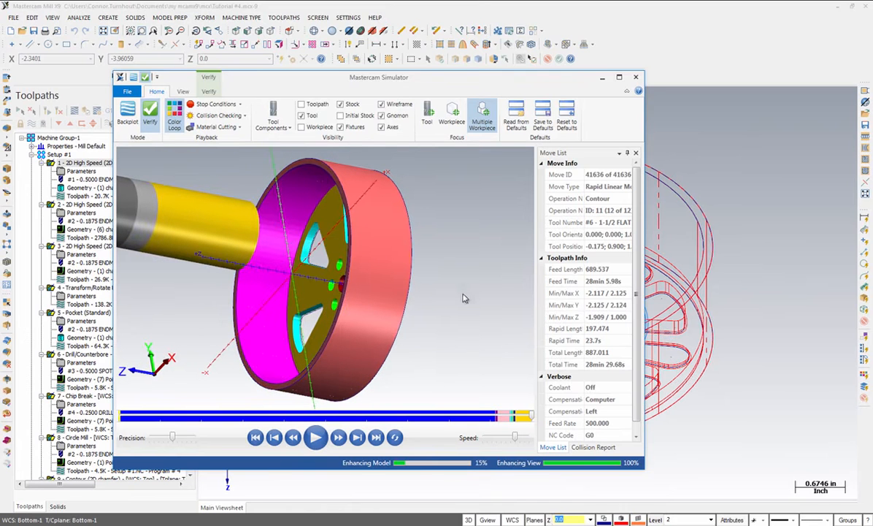
pyautogui.click(637, 77)
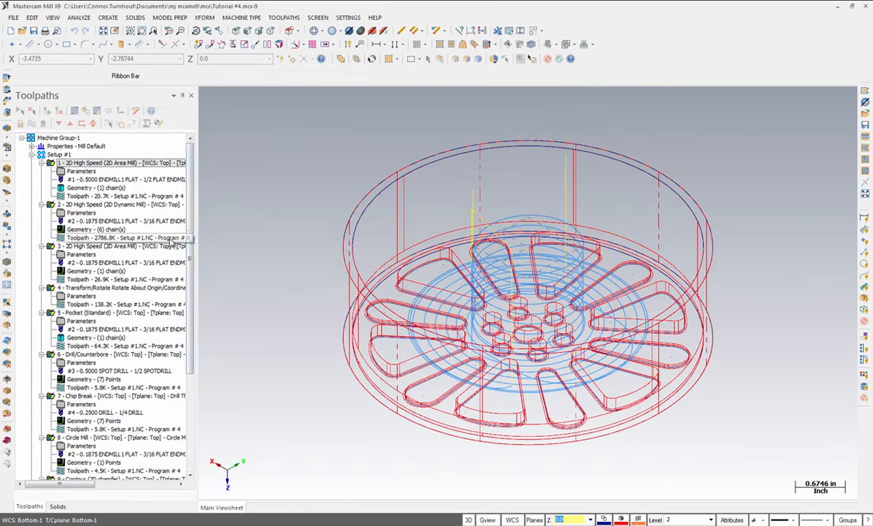
# Confirm "Setup #2" as the NC file name for the operations in the second setup.
pyautogui.scroll(-6, 192, 218)
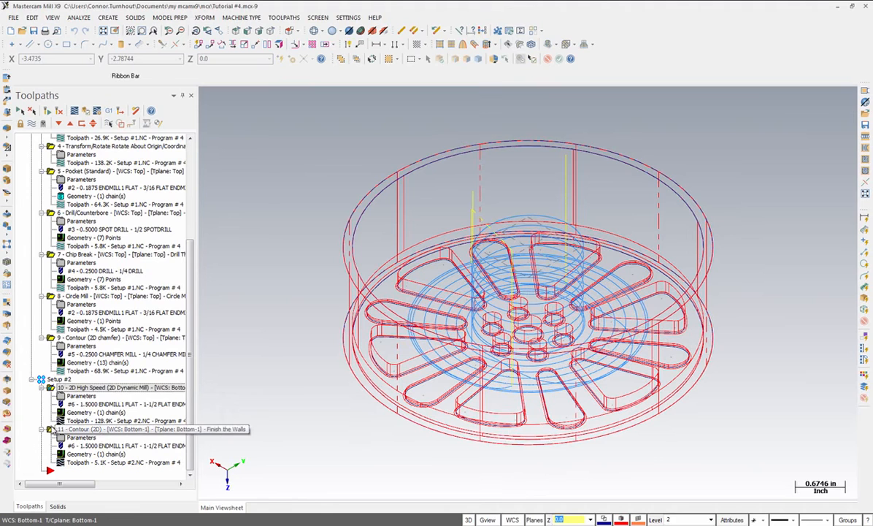
pyautogui.rightClick(59, 381)
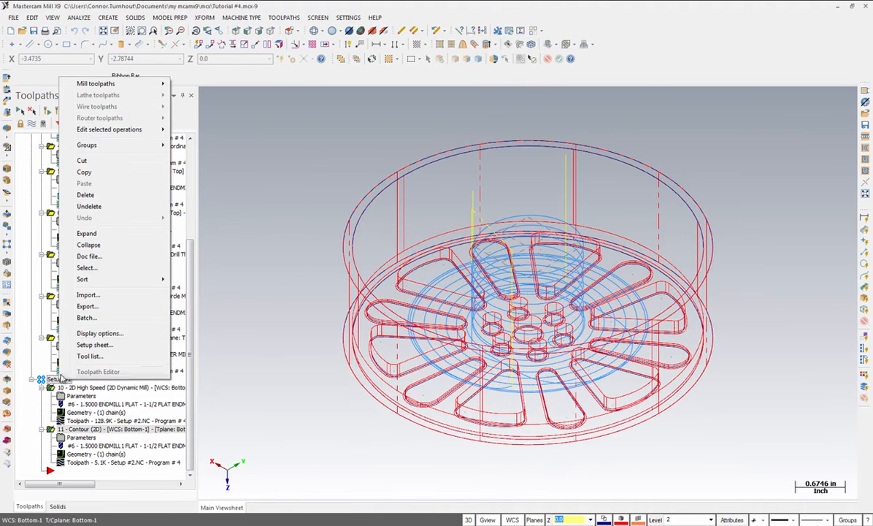
pyautogui.moveTo(93, 134)
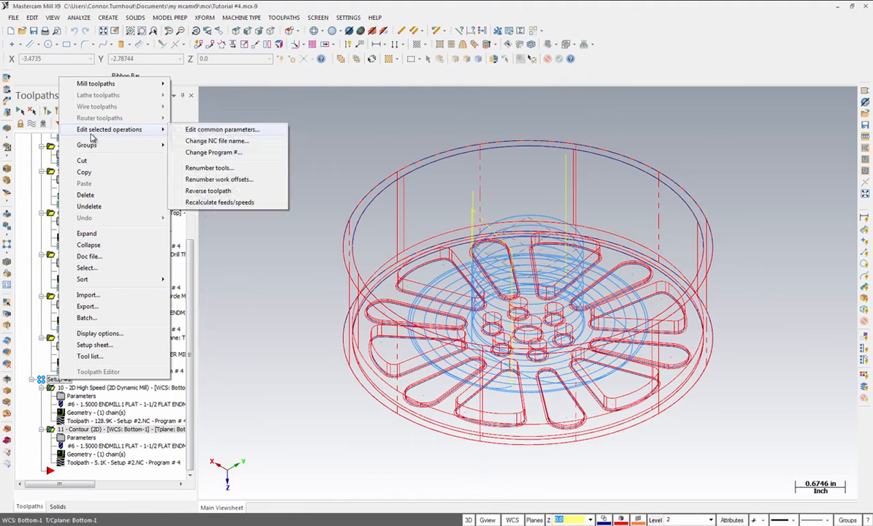
pyautogui.click(187, 141)
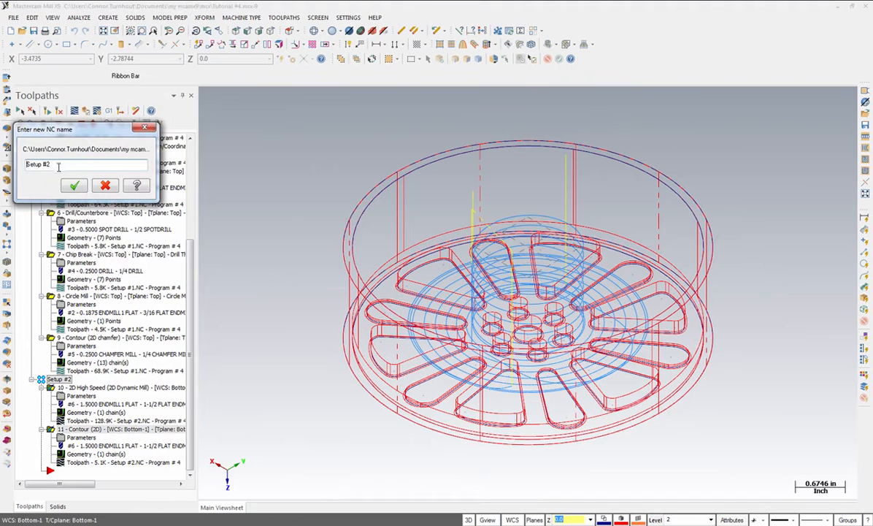
pyautogui.click(73, 187)
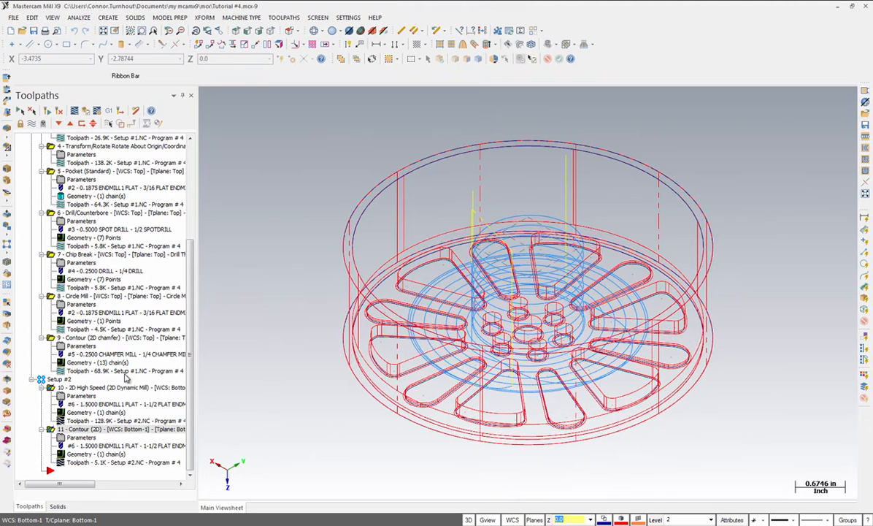
# Post-process all operations of both setups to Setup #1.NC and Setup #2.NC, replacing the existing files.
pyautogui.moveTo(190, 357); pyautogui.dragTo(188, 256)
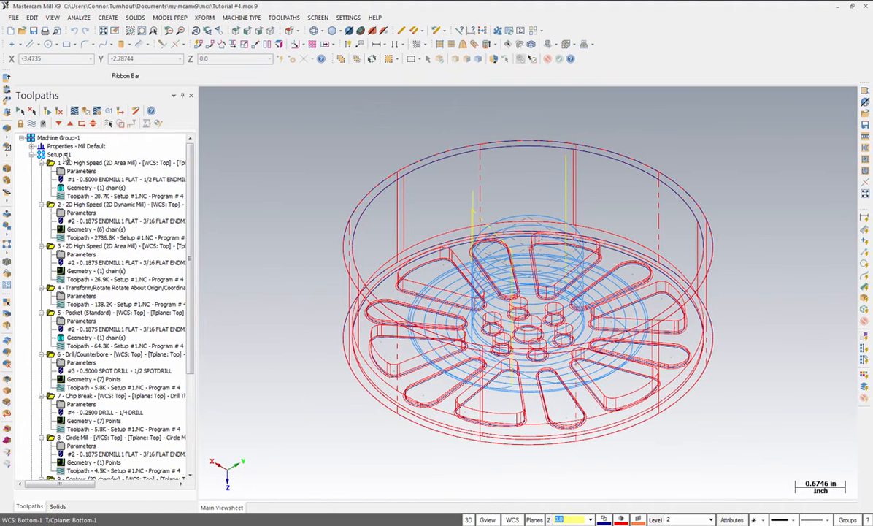
pyautogui.scroll(-6, 109, 307)
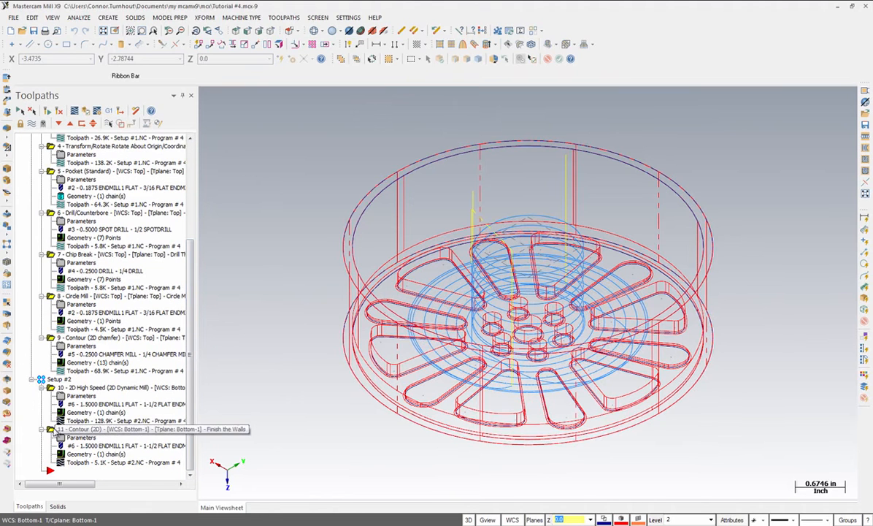
pyautogui.click(54, 429)
pyautogui.click(111, 112)
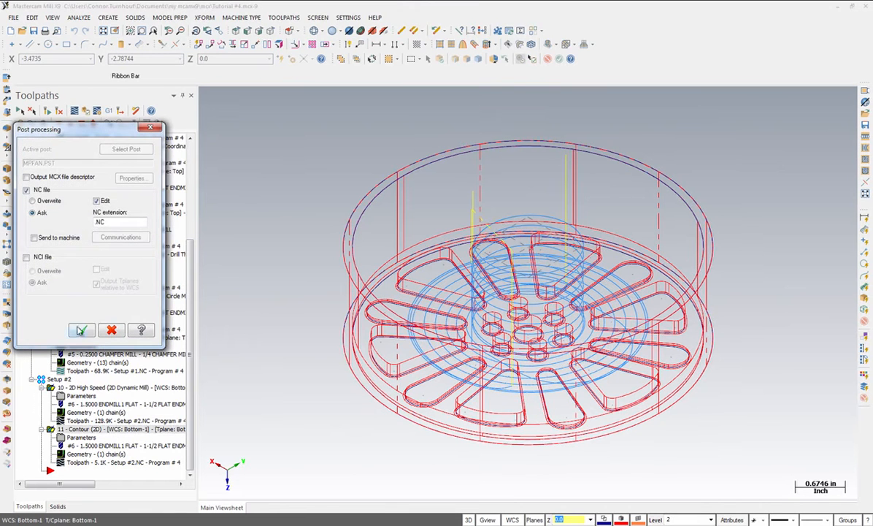
pyautogui.click(78, 330)
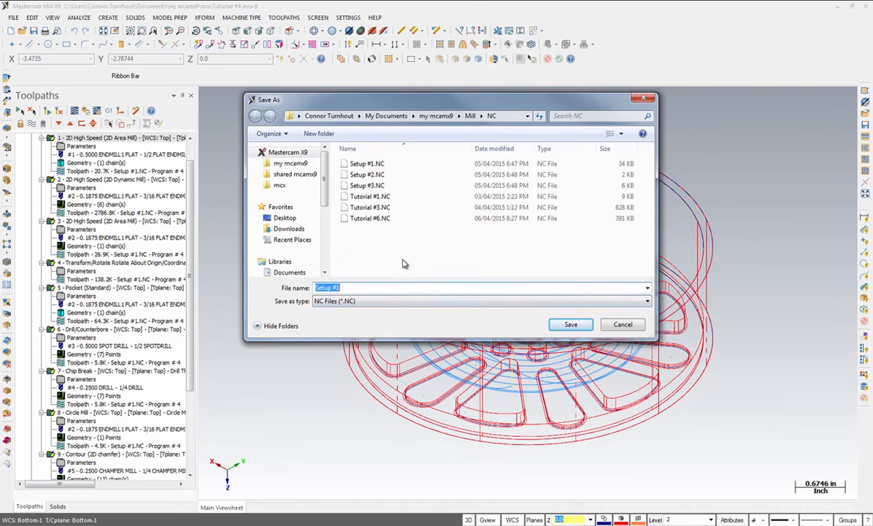
pyautogui.click(572, 326)
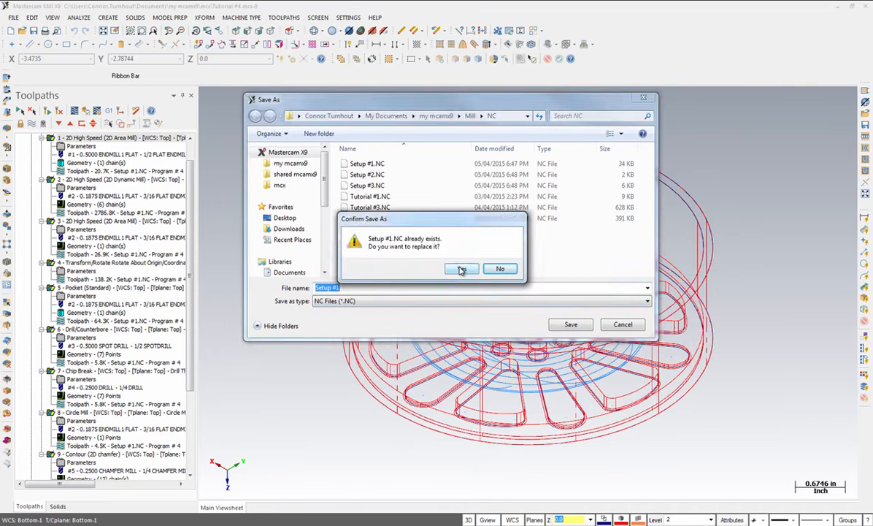
pyautogui.click(462, 269)
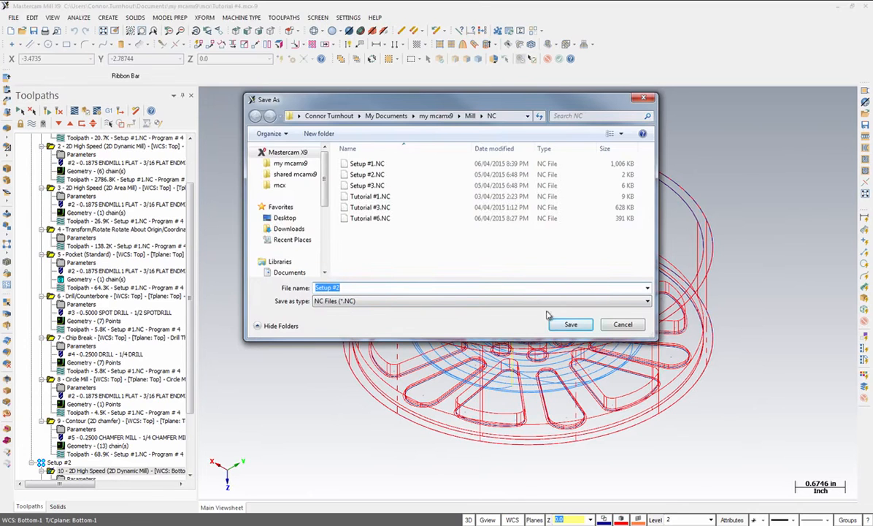
pyautogui.click(564, 324)
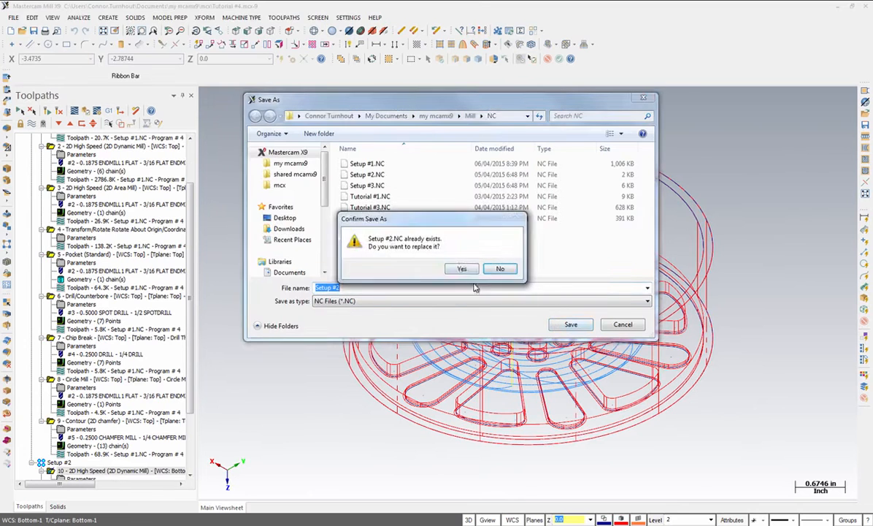
pyautogui.click(462, 270)
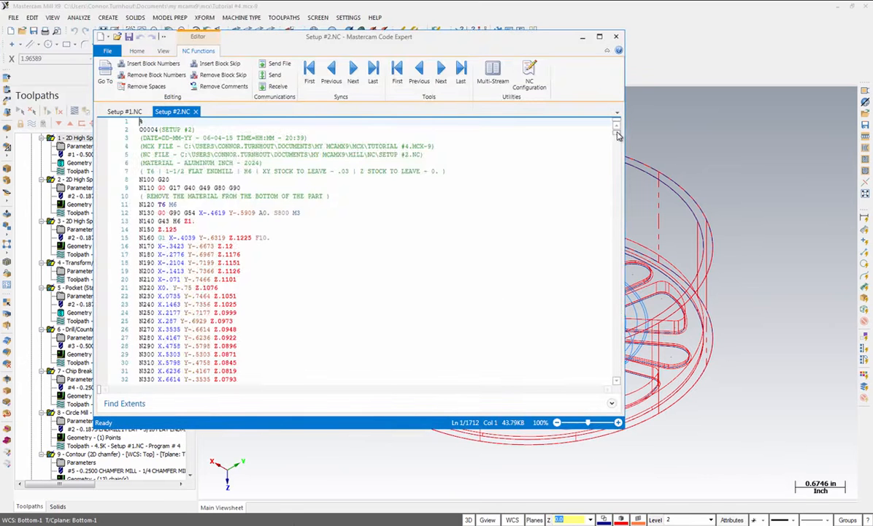
# Look through the Setup #2 code, close the code editor, and save the part file.
pyautogui.moveTo(618, 135); pyautogui.dragTo(617, 230)
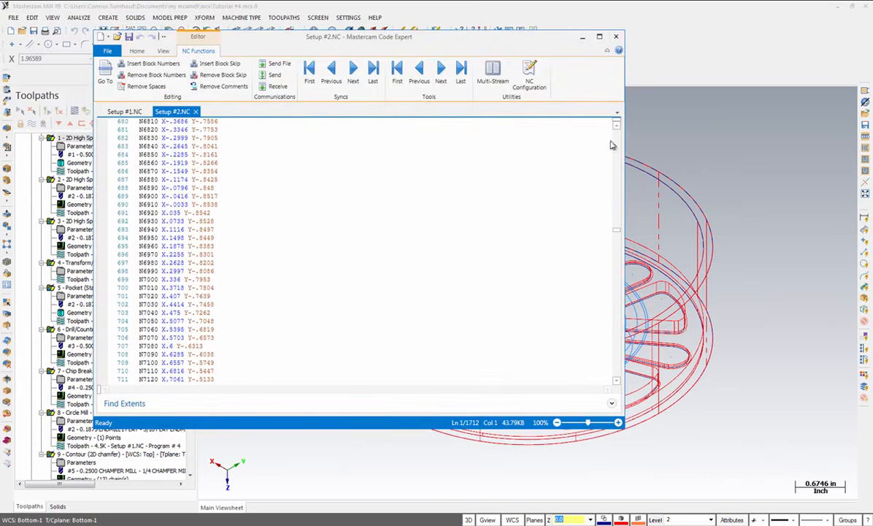
pyautogui.click(616, 36)
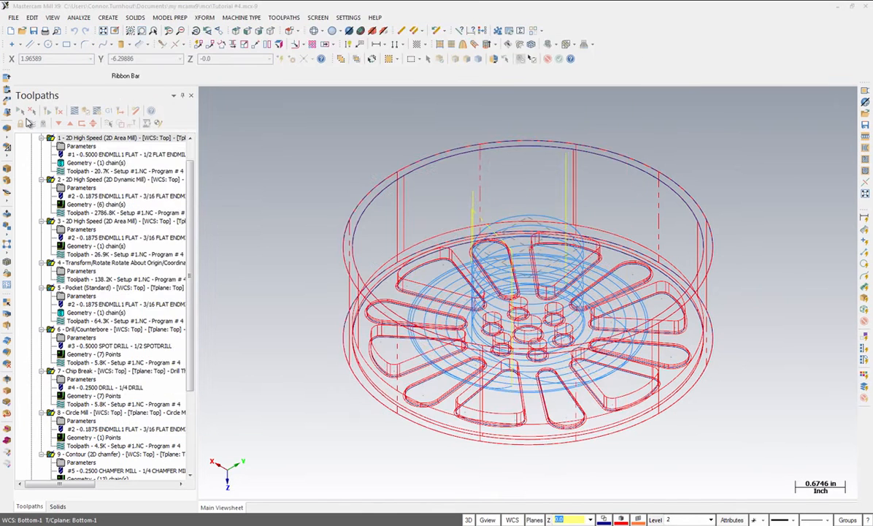
pyautogui.click(32, 32)
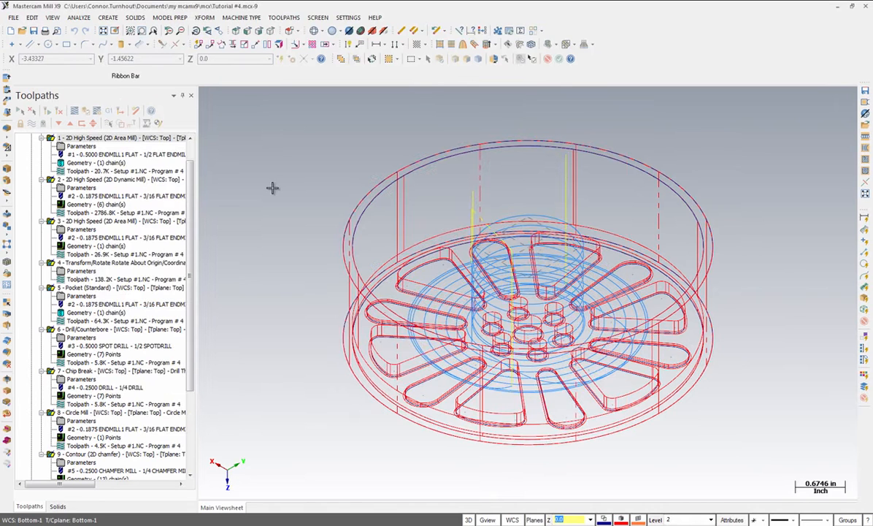